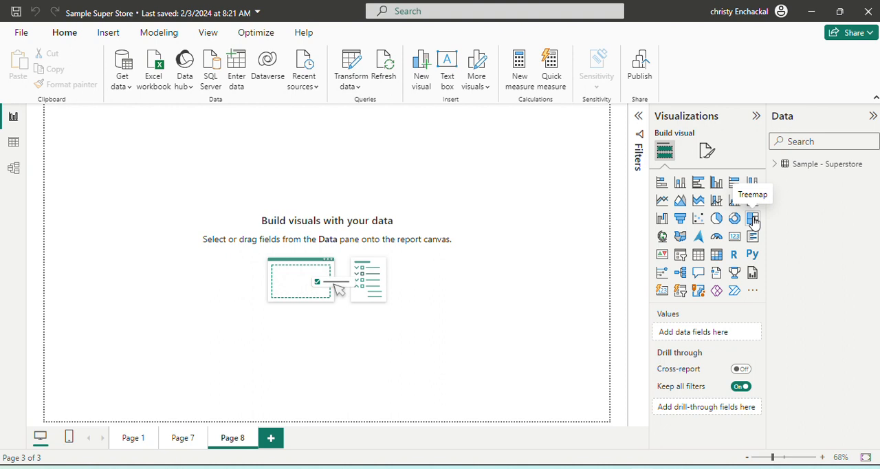
- Insert a treemap visual on Page 8 and enlarge it to fill more than half of the canvas width
left_click(753, 221)
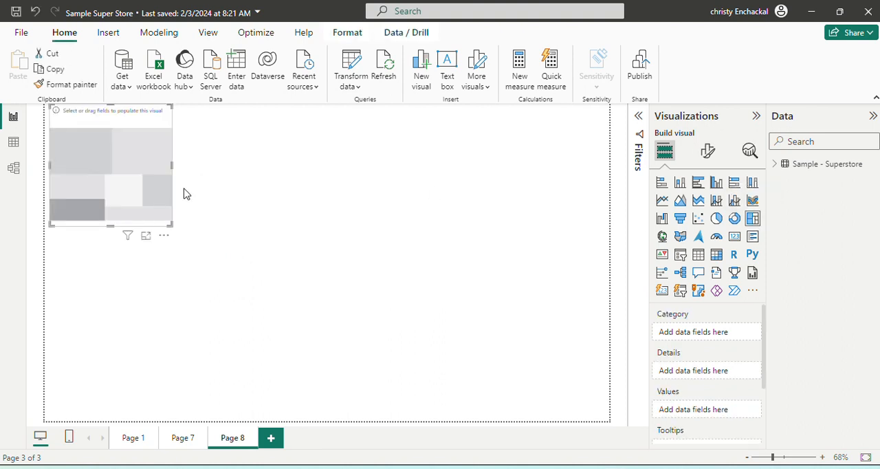
left_click(173, 229)
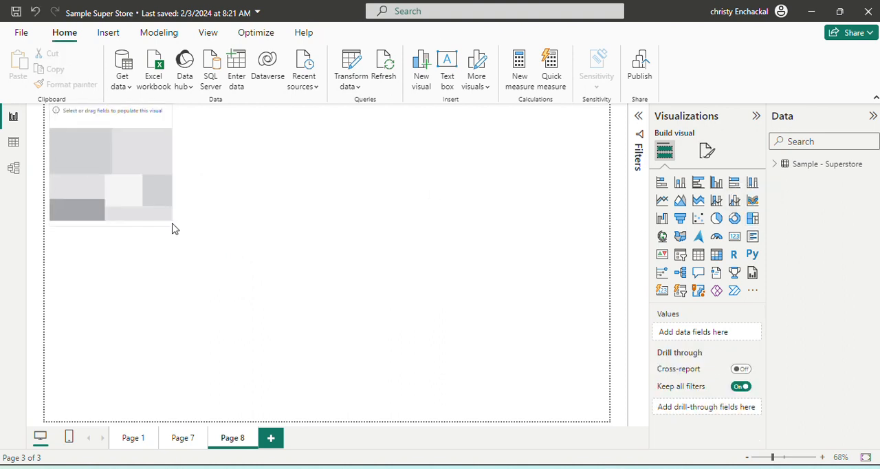
left_click(167, 219)
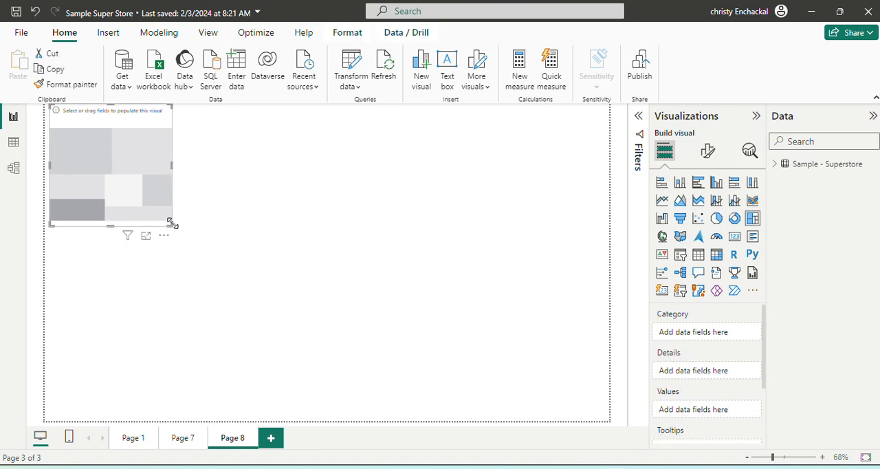
left_click_drag(172, 224, 343, 395)
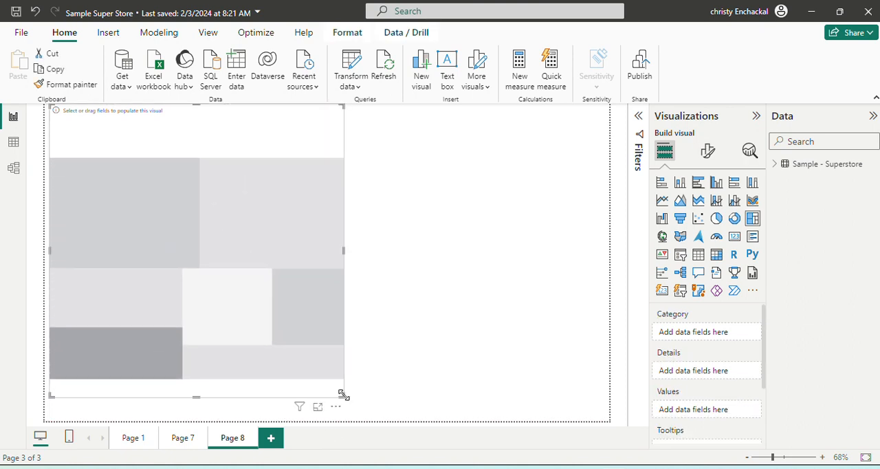
left_click_drag(344, 250, 394, 262)
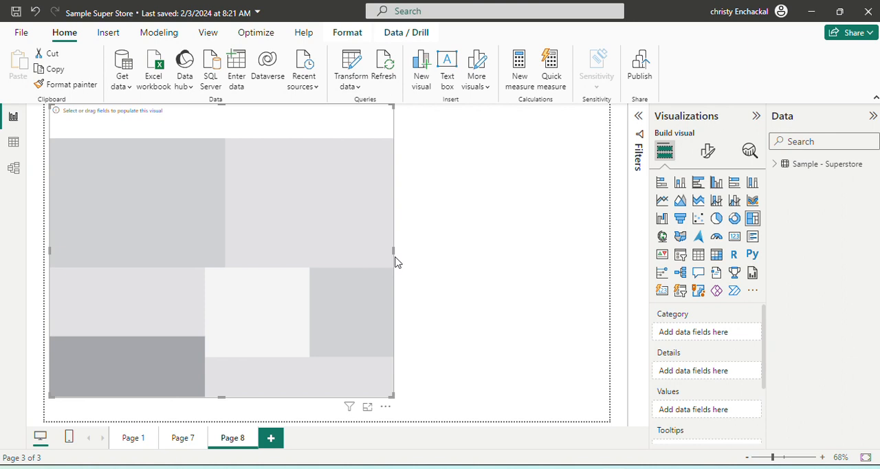
- Populate the treemap with Segment as category, Sub-Category as details and Quantity as values, and widen it across most of the canvas
left_click(775, 165)
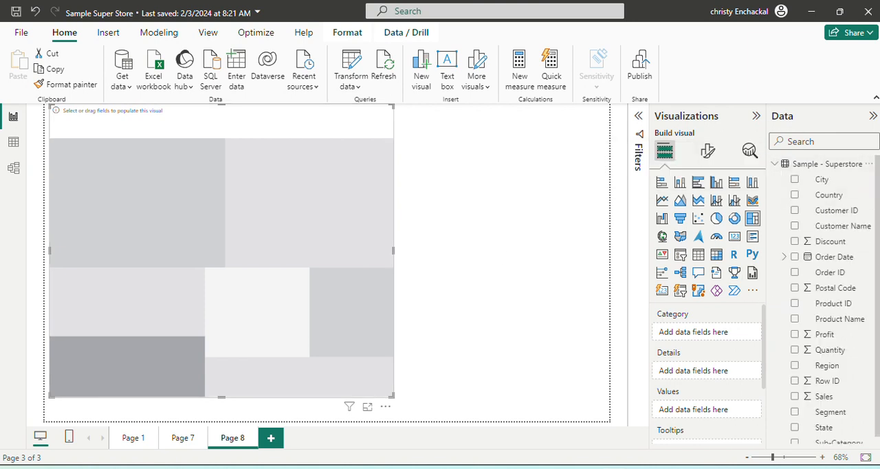
scroll(876, 309, "down", 1)
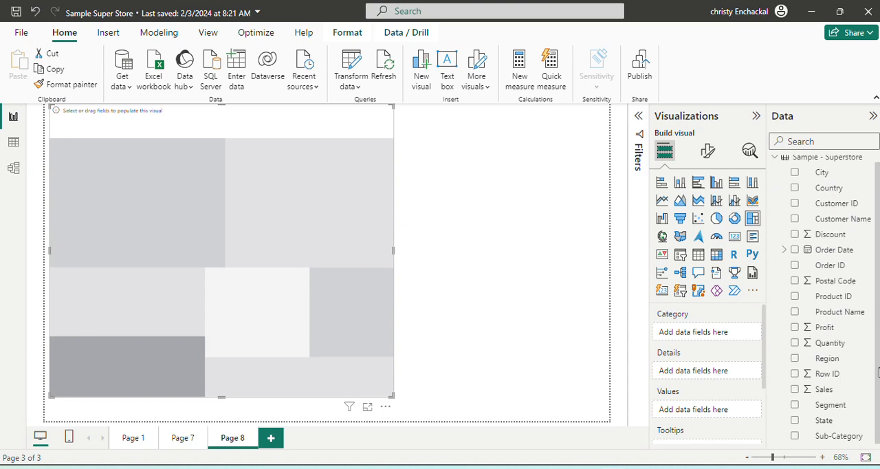
left_click(795, 405)
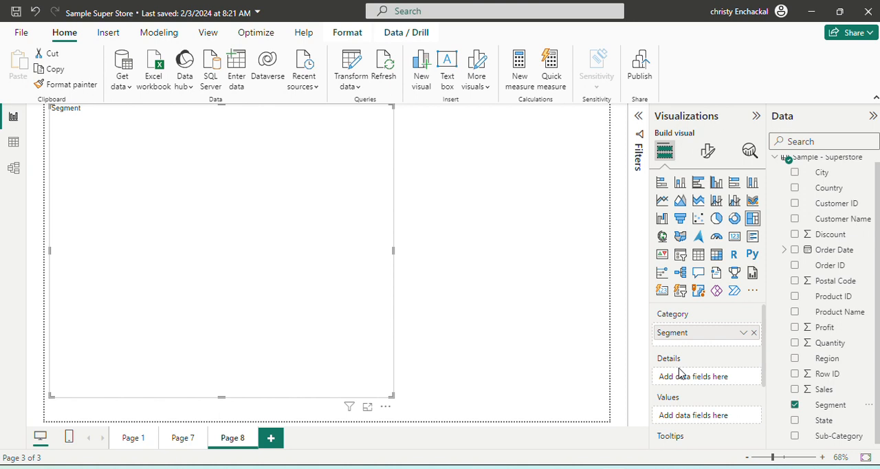
left_click(795, 437)
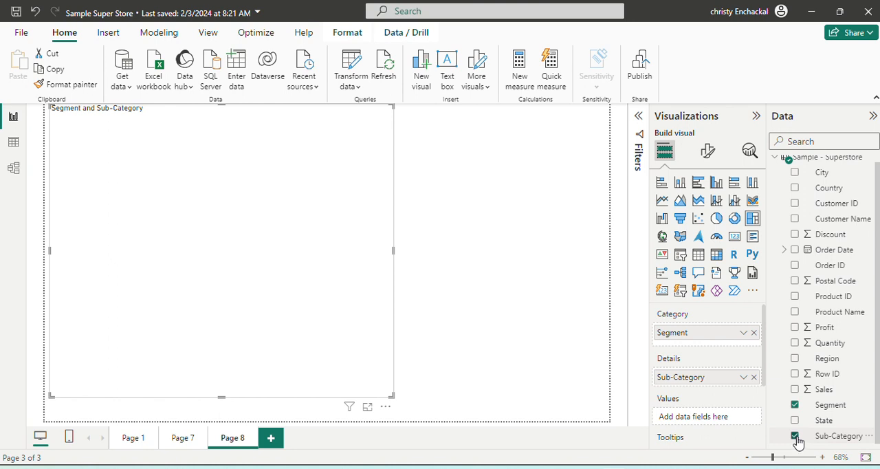
left_click(795, 343)
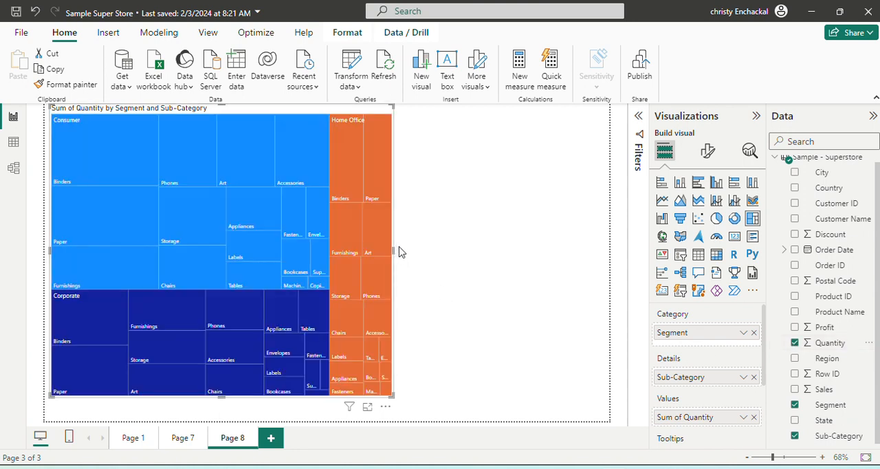
left_click_drag(394, 249, 551, 288)
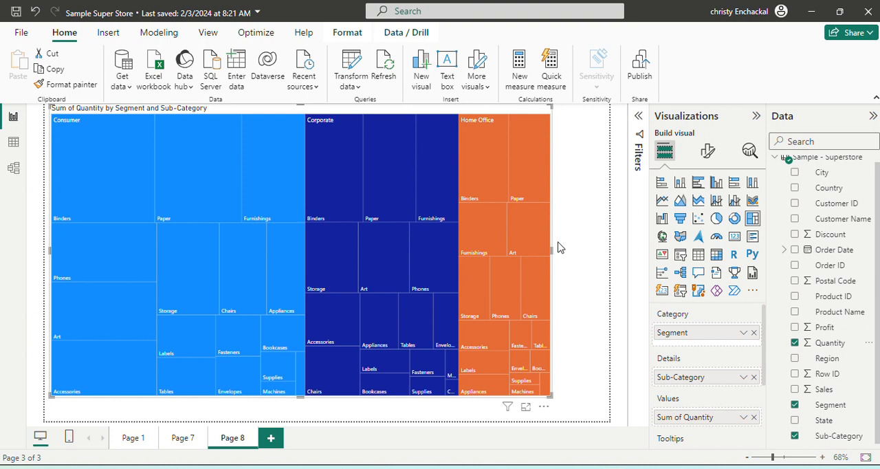
- Replace Sum of Quantity with Profit as the treemap's values
mouse_move(270, 180)
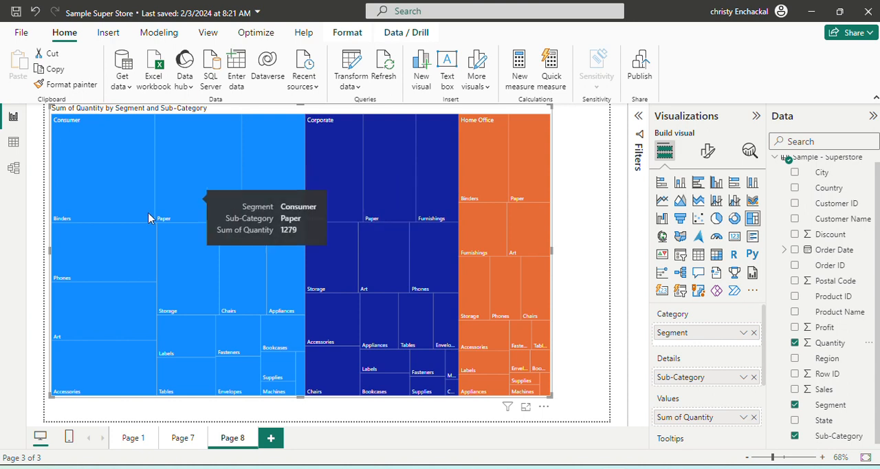
mouse_move(103, 118)
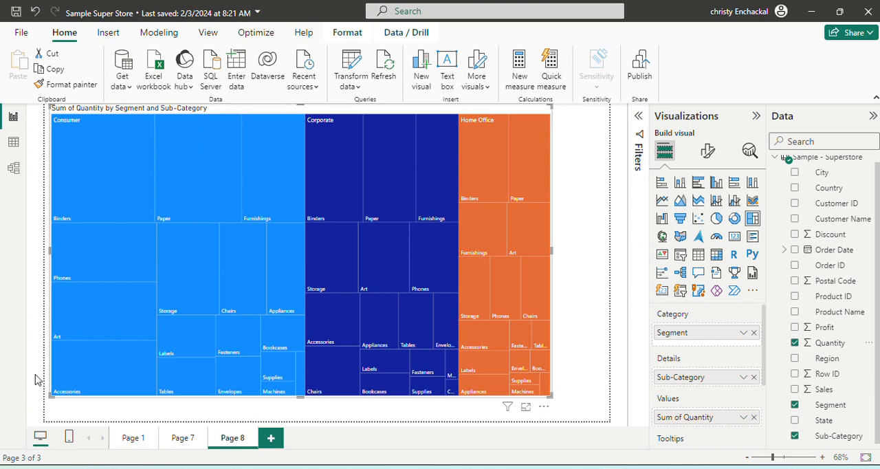
mouse_move(104, 194)
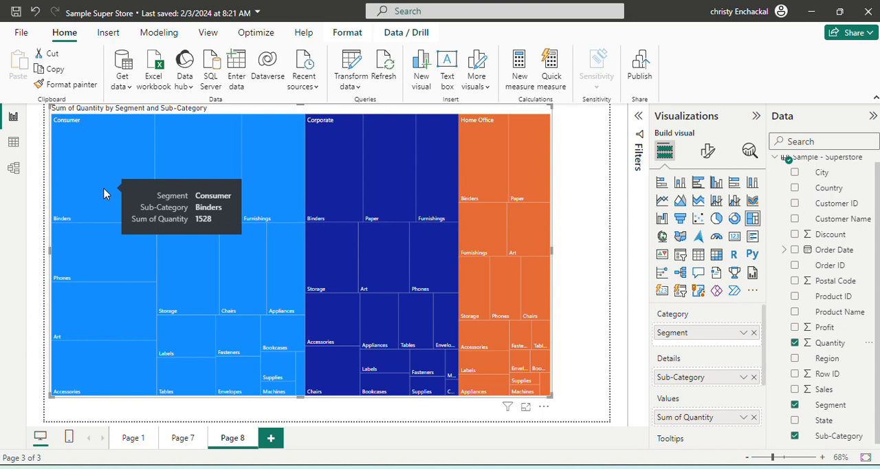
mouse_move(241, 216)
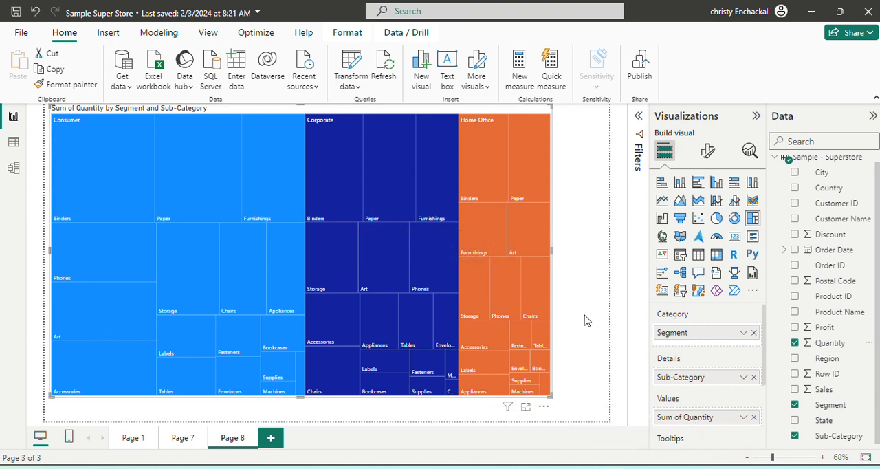
left_click(754, 417)
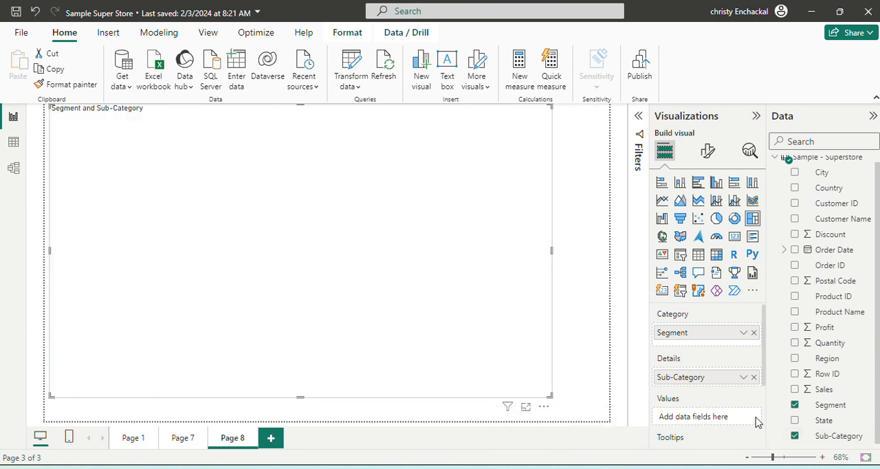
left_click(819, 332)
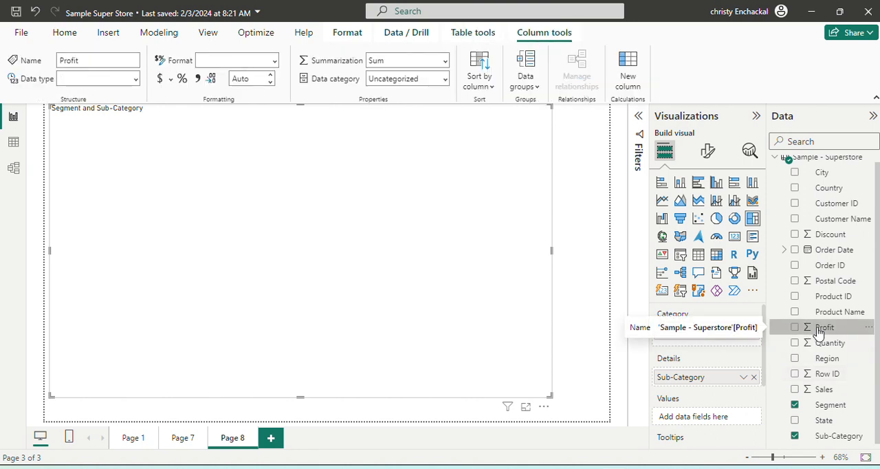
left_click(794, 329)
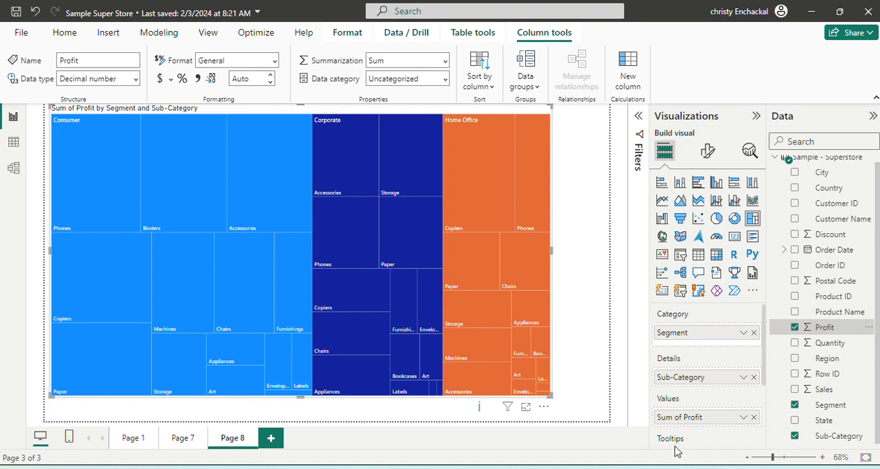
mouse_move(499, 468)
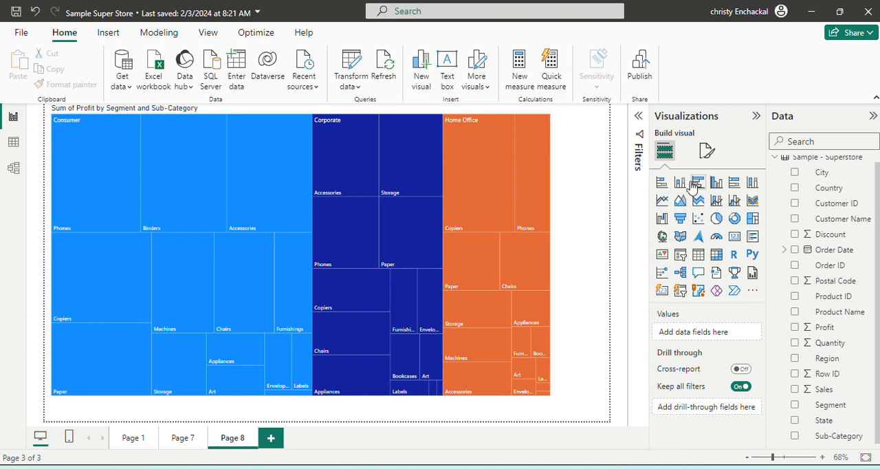
left_click(717, 187)
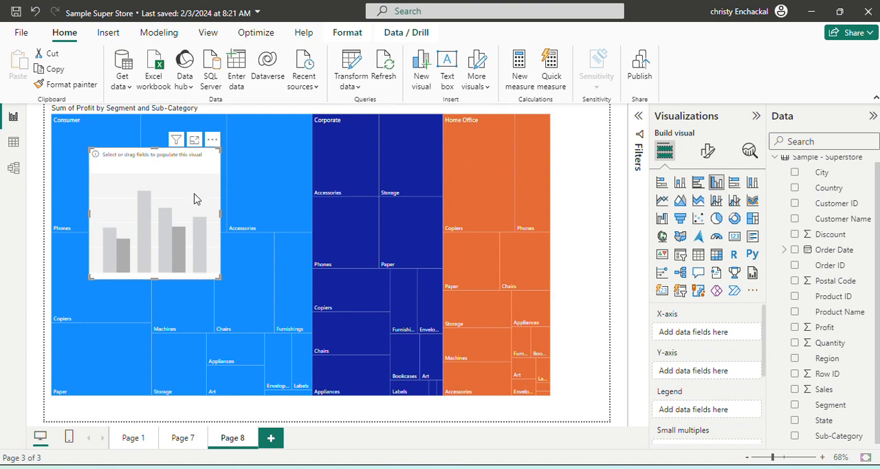
key("Delete")
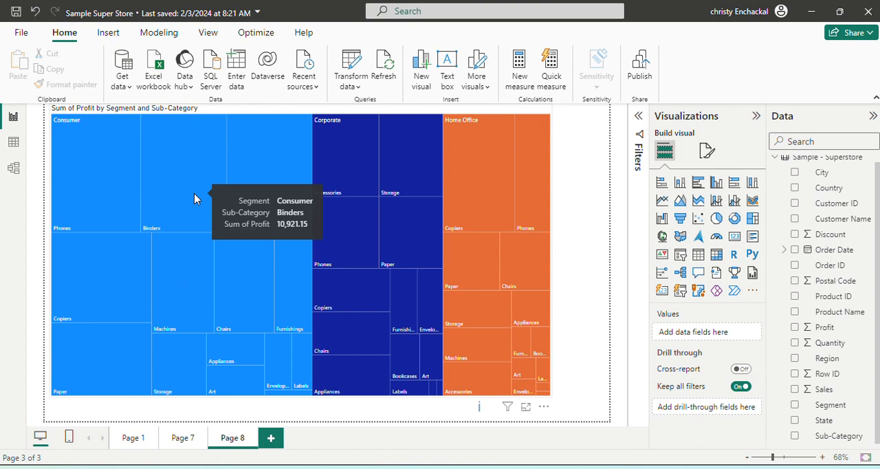
- Switch the treemap to a clustered column chart to compare the profit by segment and sub-category, and change it back to a treemap
left_click(301, 172)
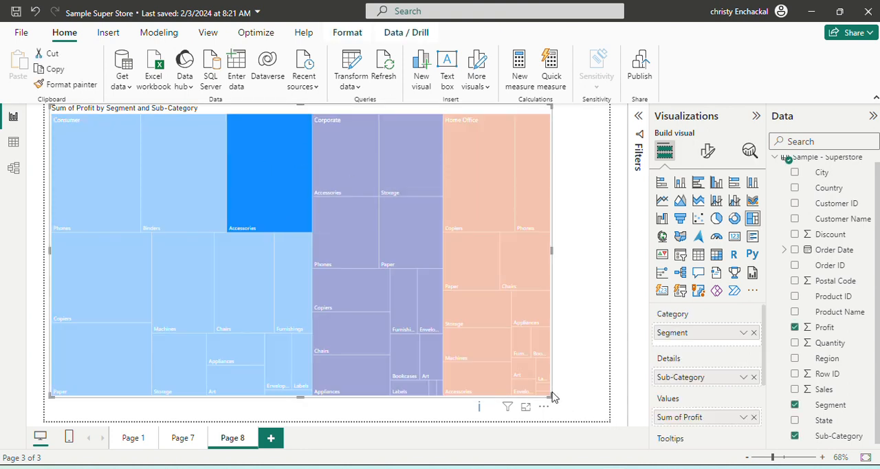
left_click(553, 251)
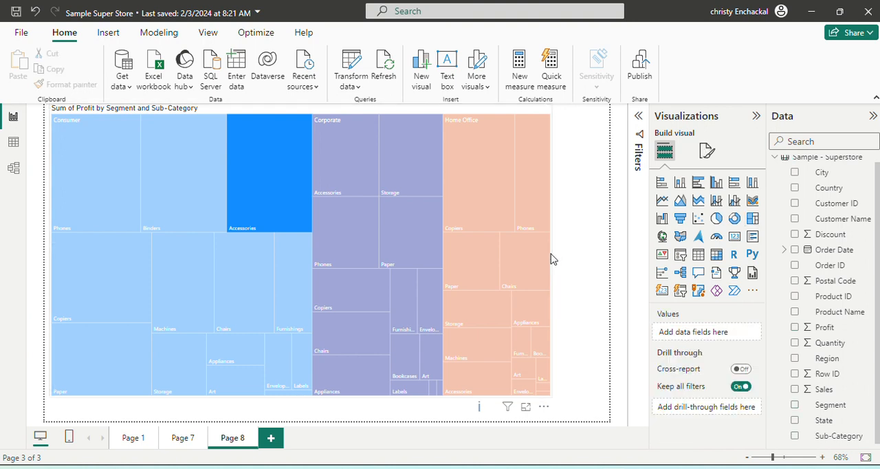
left_click(550, 258)
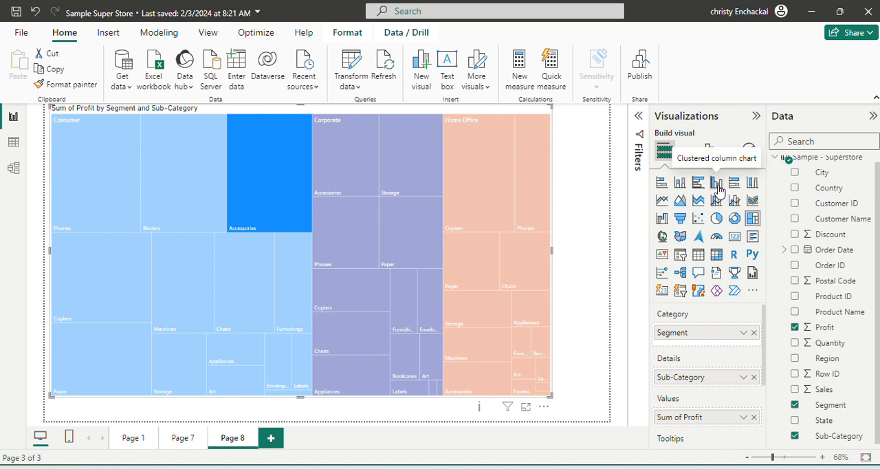
left_click(717, 184)
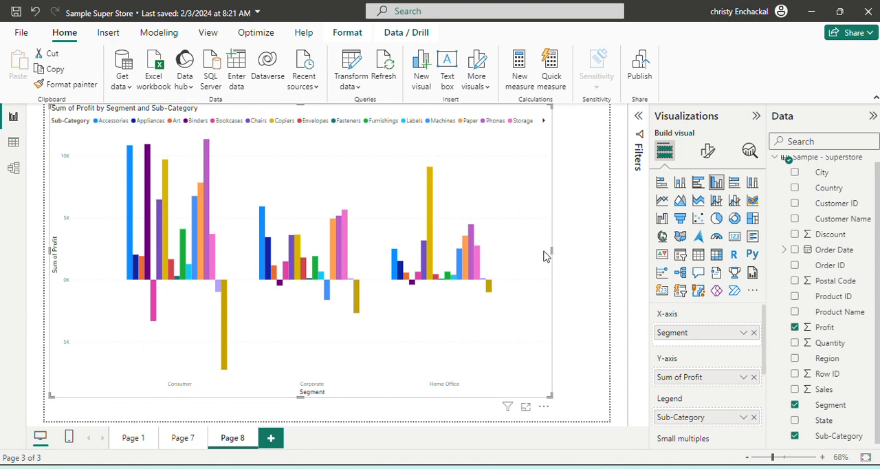
mouse_move(212, 240)
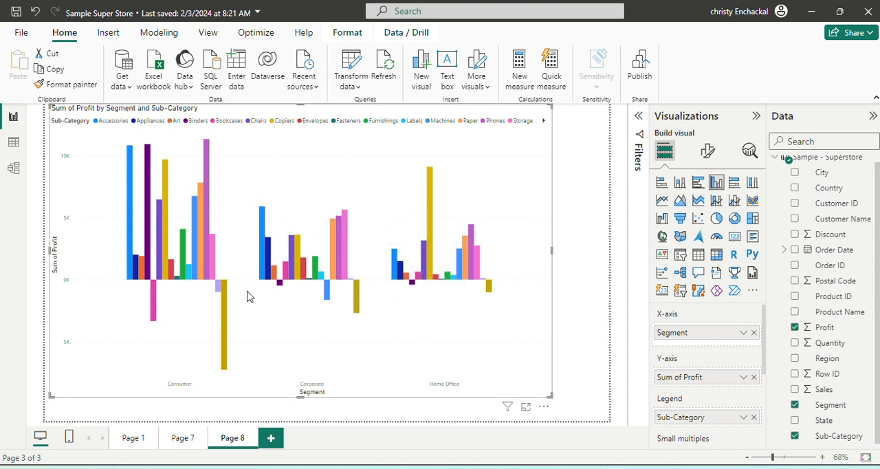
left_click(543, 121)
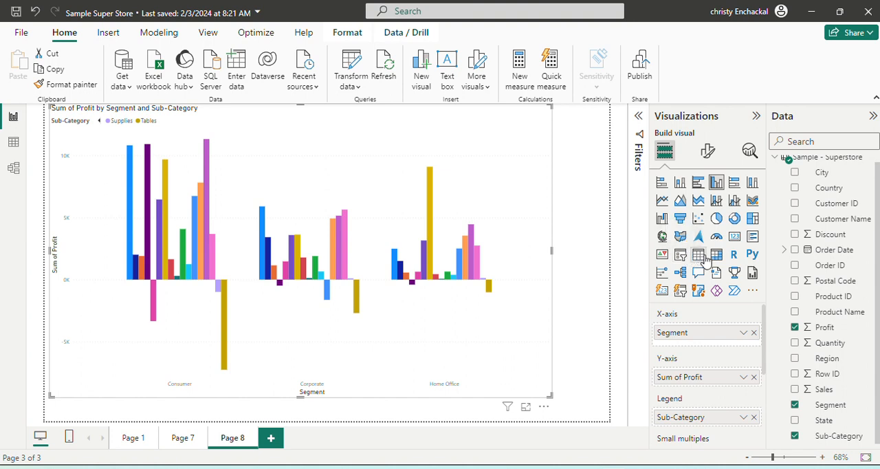
left_click(753, 219)
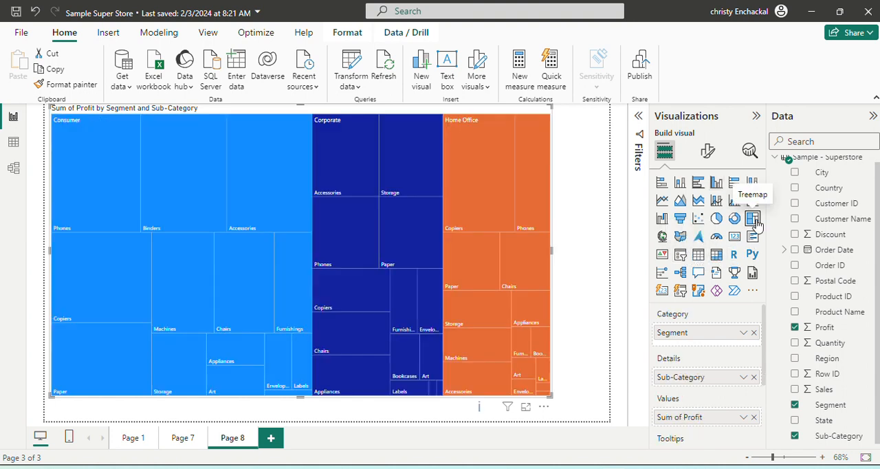
- Convert the treemap into a gauge visual showing Sum of Profit
mouse_move(542, 220)
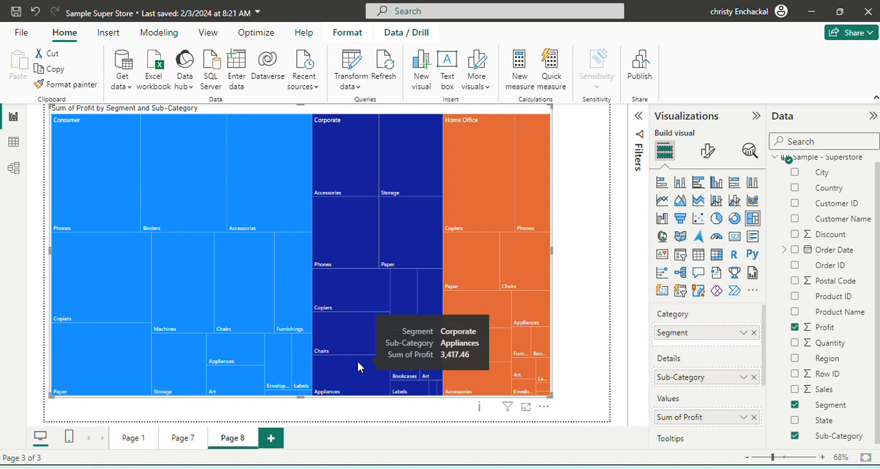
left_click(717, 237)
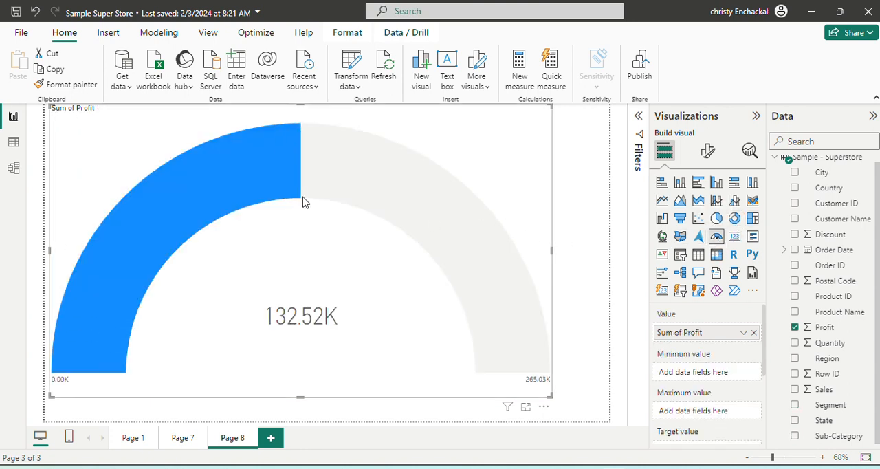
- Try adding Sales as the gauge's minimum value, and remove it from that field
mouse_move(431, 248)
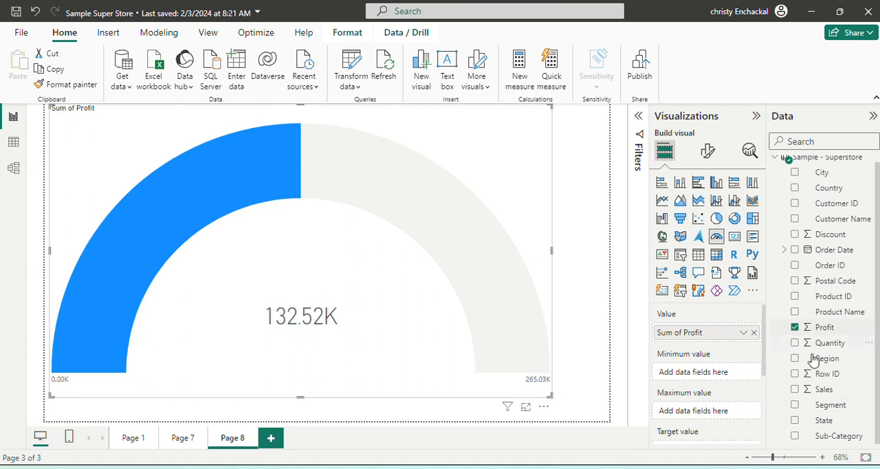
left_click(795, 389)
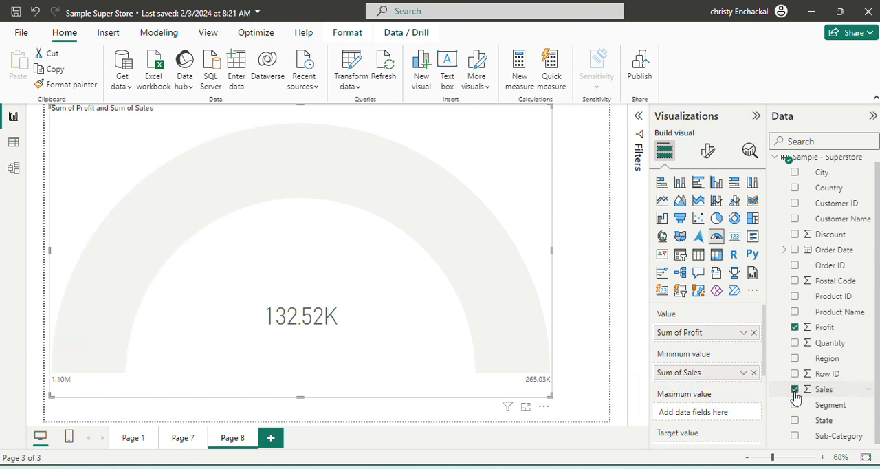
left_click(754, 373)
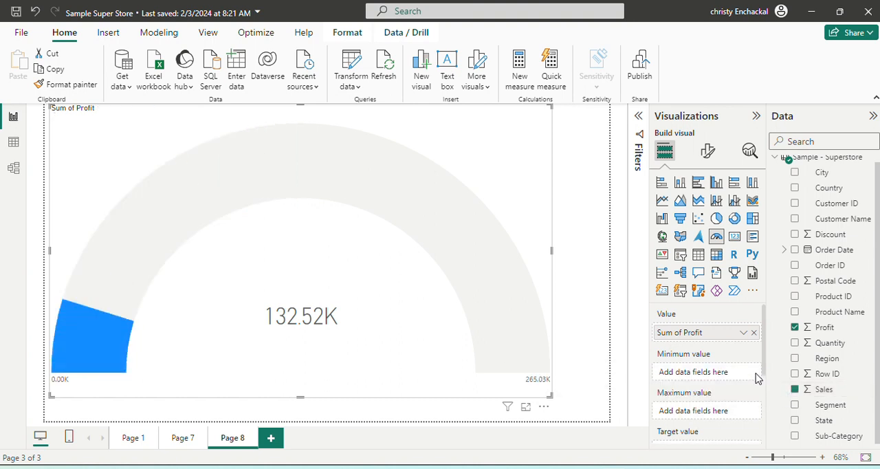
left_click(796, 390)
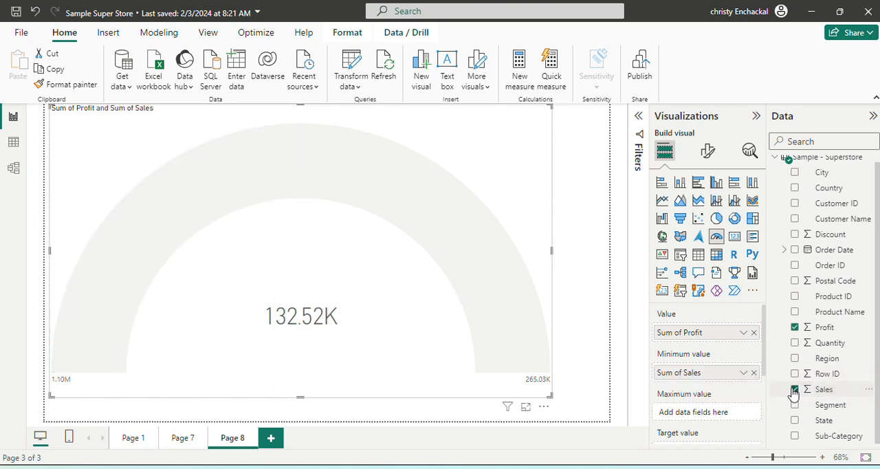
left_click(754, 373)
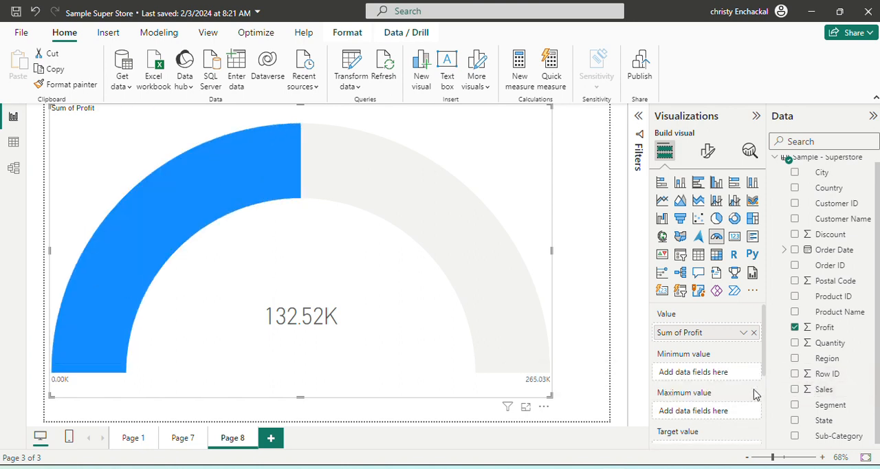
- Assign Sales as the gauge's maximum value instead of its minimum, and make the gauge visual narrower
left_click(795, 390)
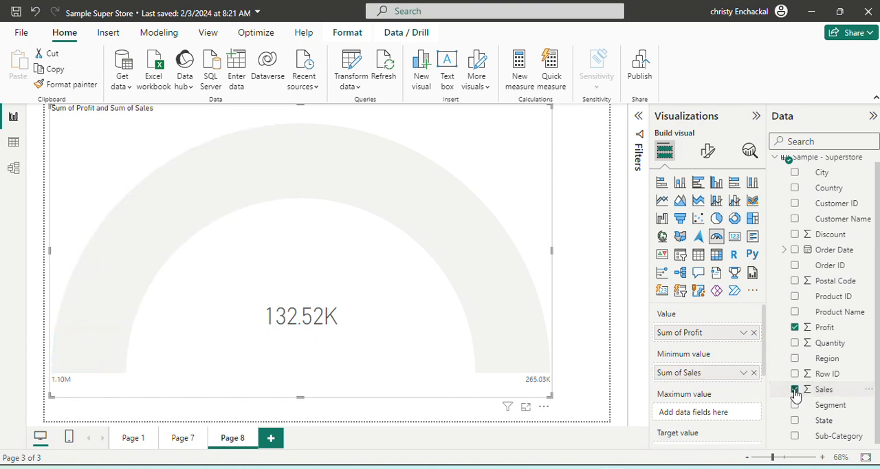
left_click(753, 373)
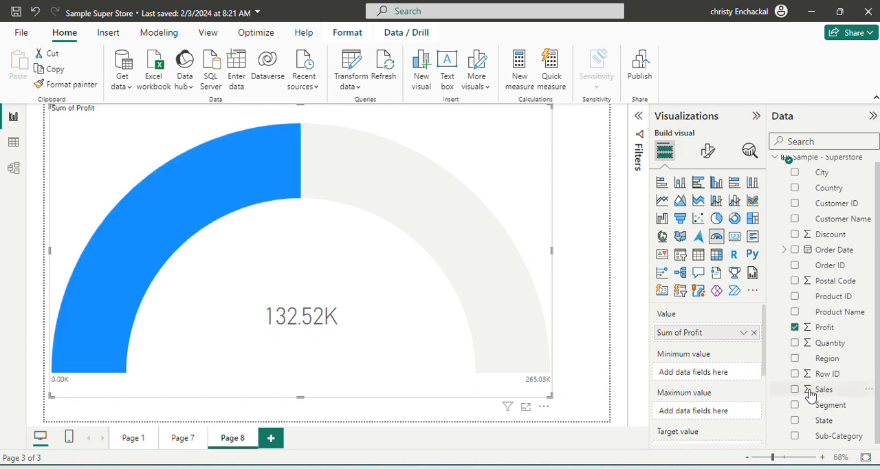
left_click_drag(815, 393, 710, 416)
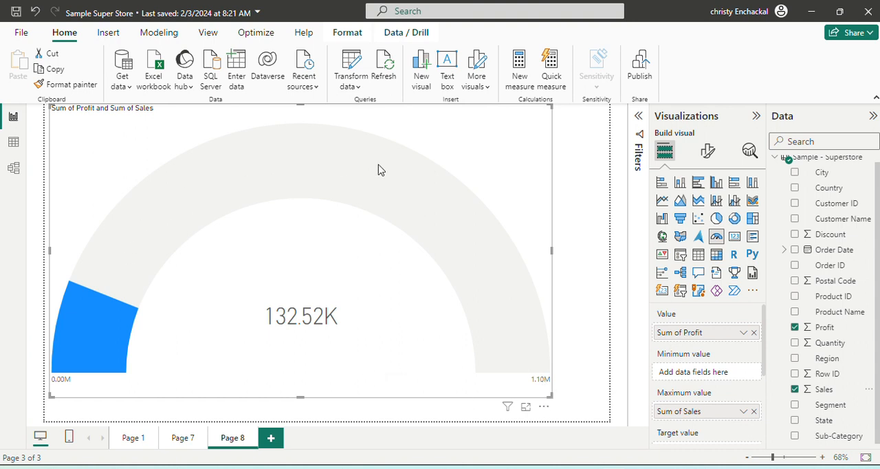
mouse_move(132, 281)
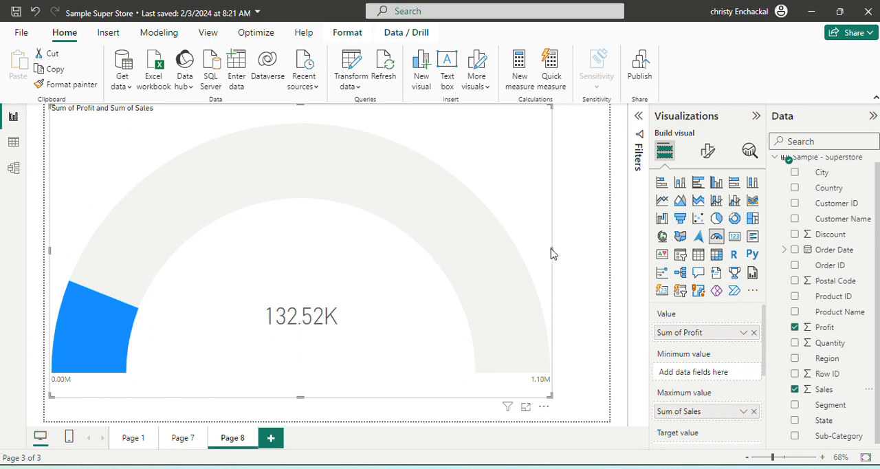
left_click_drag(551, 253, 503, 253)
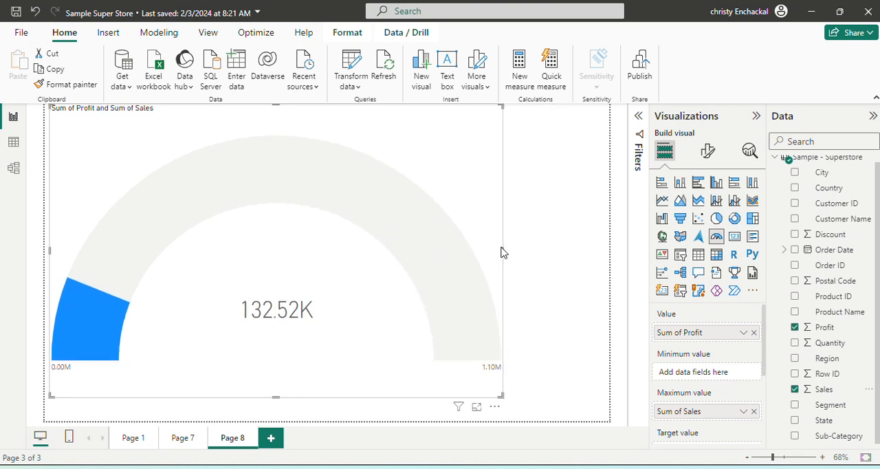
- Replace the gauge with a slightly widened card visual showing Sum of Profit
mouse_move(390, 186)
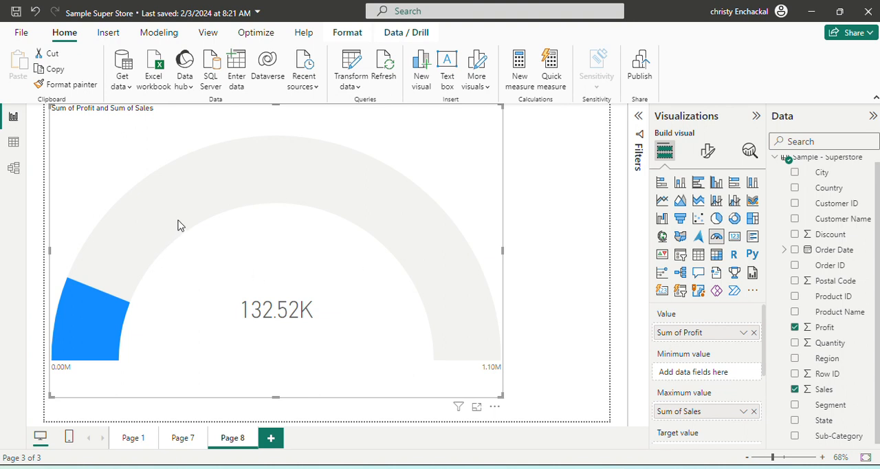
key("Delete")
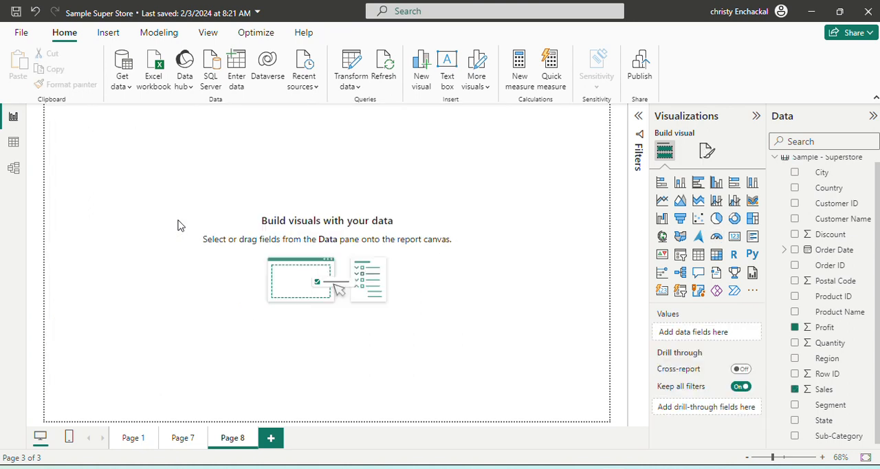
left_click(738, 239)
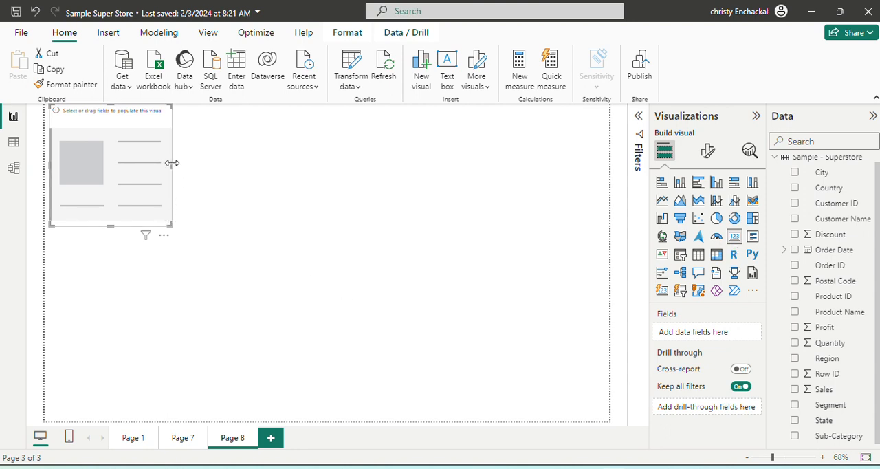
left_click_drag(173, 165, 220, 197)
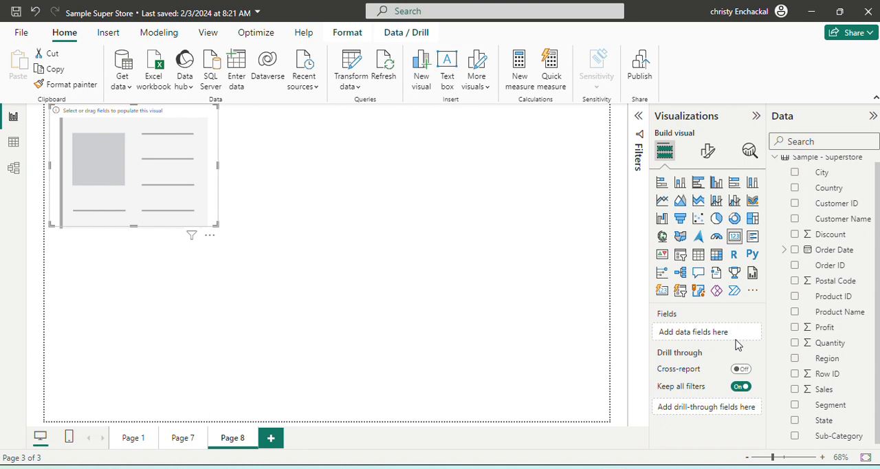
left_click(795, 328)
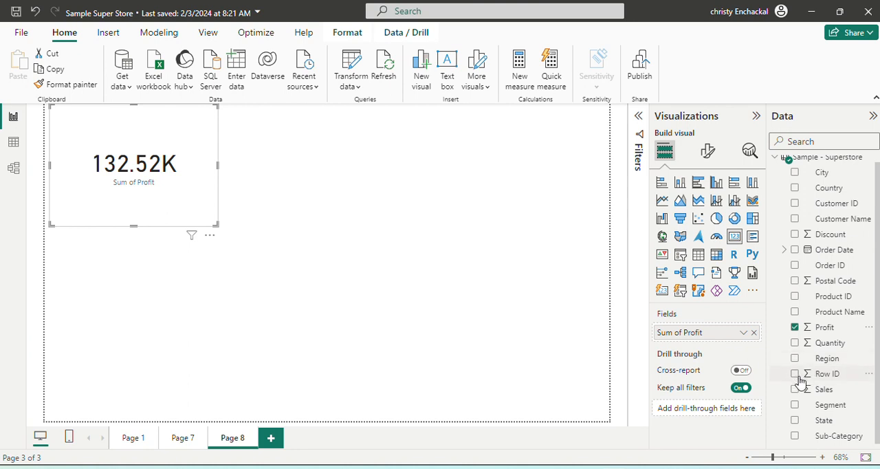
- Replace Profit with Region on the card and summarize it by Last
left_click(795, 328)
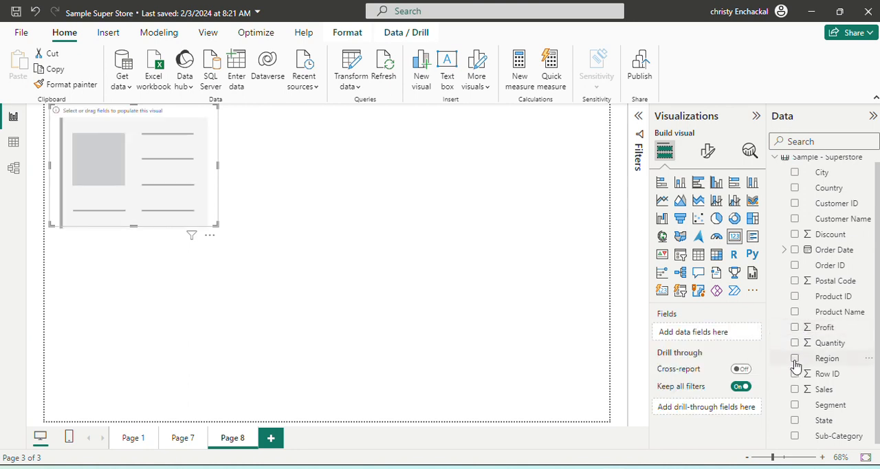
left_click(795, 360)
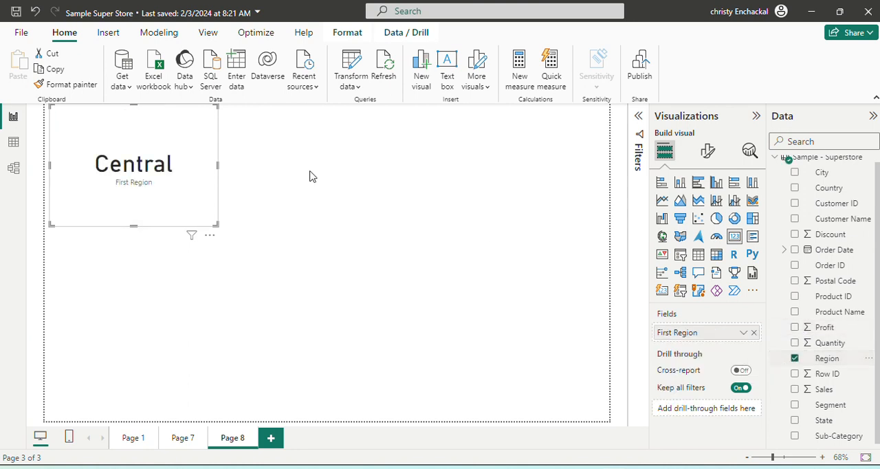
left_click(744, 333)
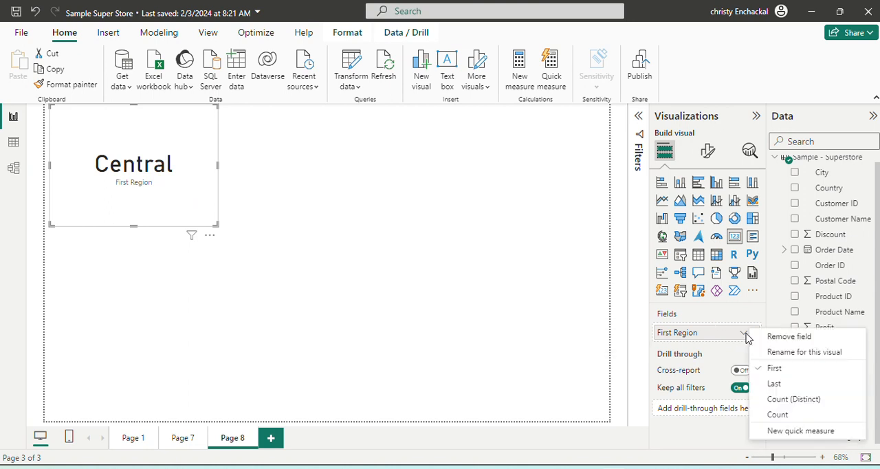
left_click(773, 383)
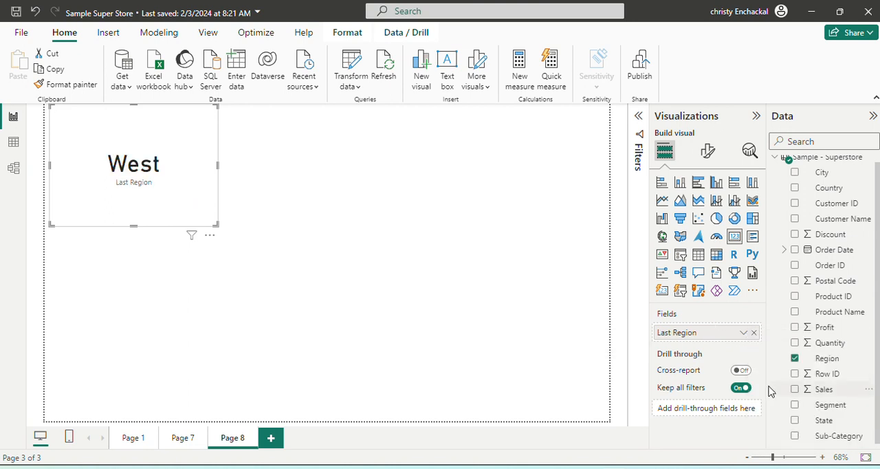
- Try the Count (Distinct) and Count summarizations for Region on the card, and remove the field
left_click(744, 334)
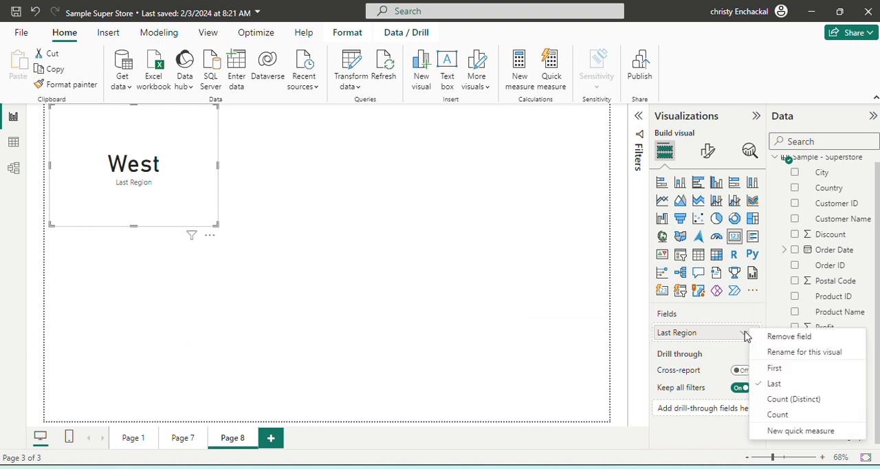
left_click(794, 400)
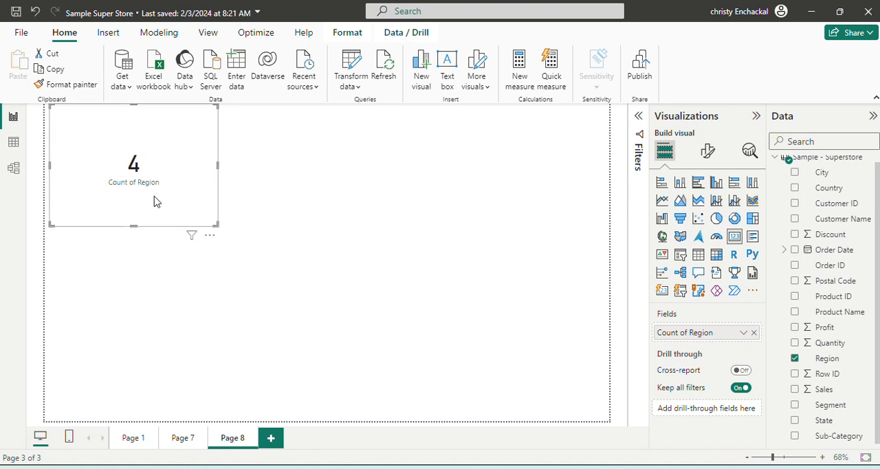
left_click(743, 335)
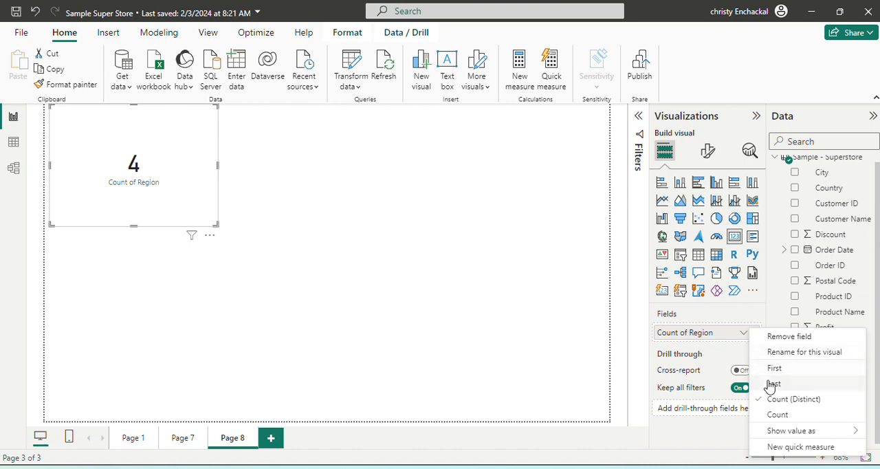
left_click(776, 414)
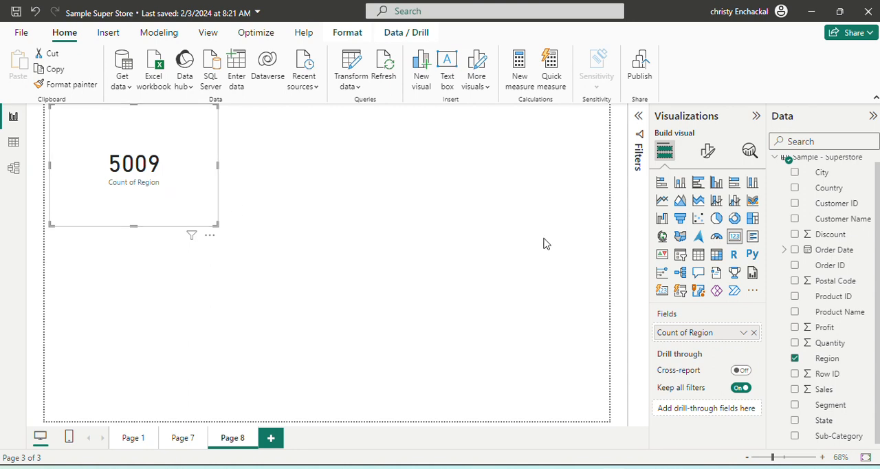
left_click(754, 334)
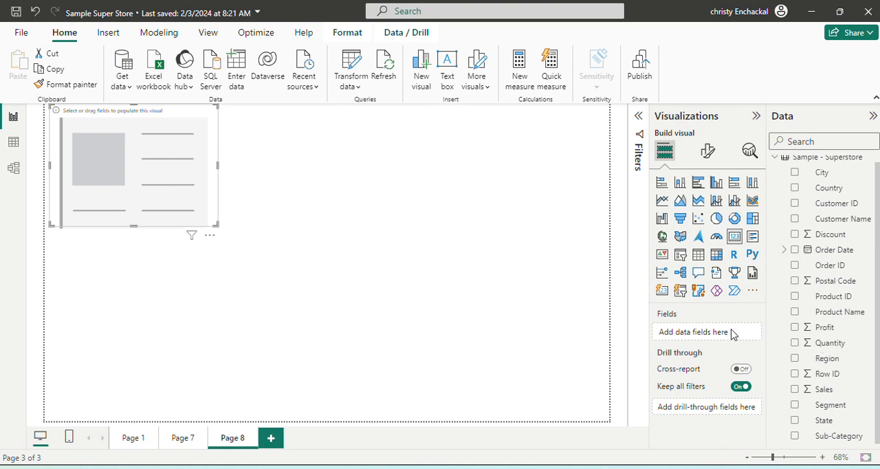
- Show Customer ID on the card summarized by Count (Distinct), and switch the summarization to Count
left_click(795, 207)
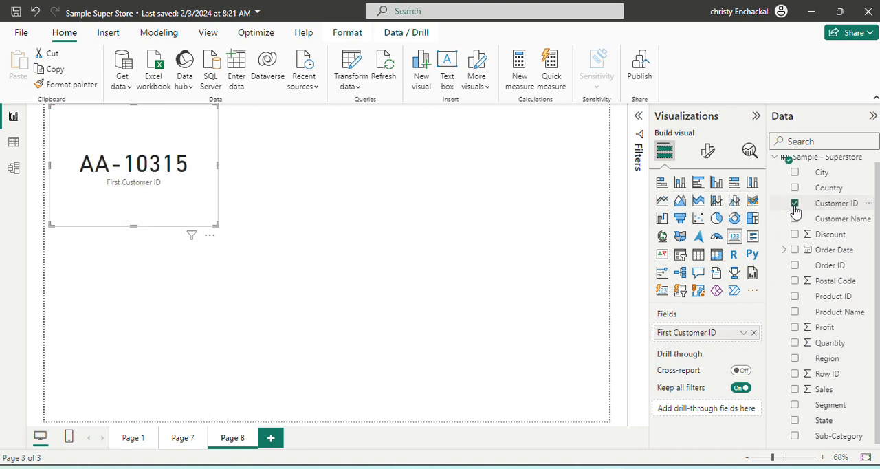
left_click(742, 335)
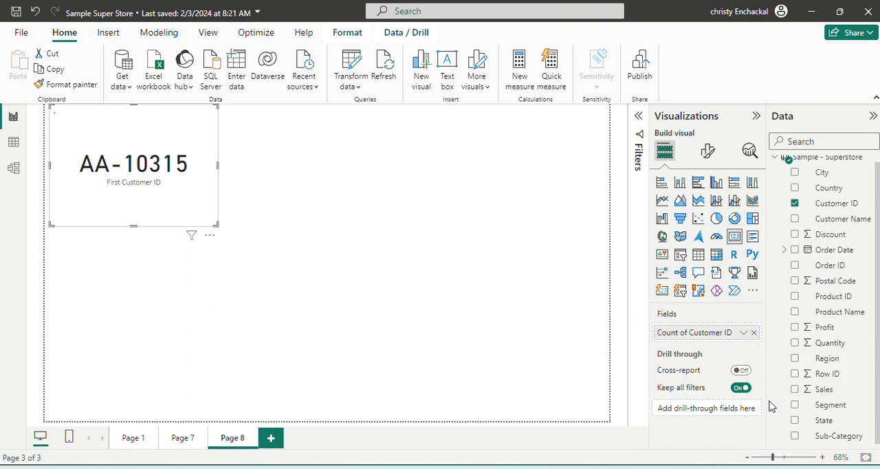
left_click(770, 400)
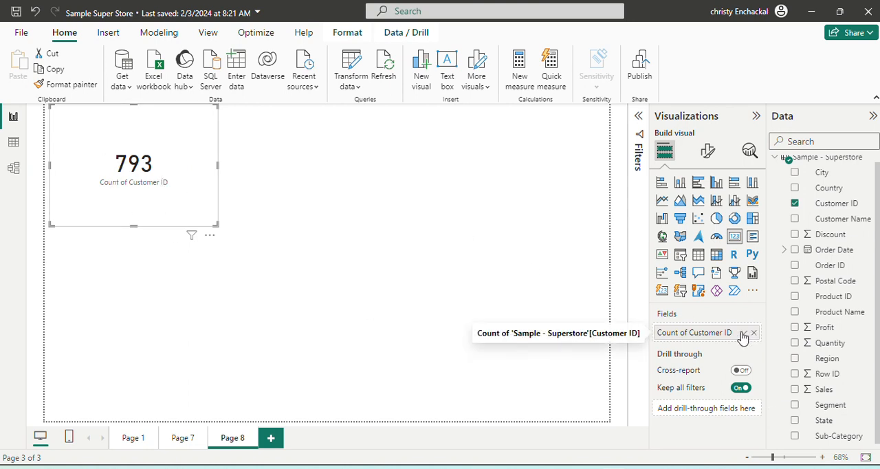
left_click(744, 333)
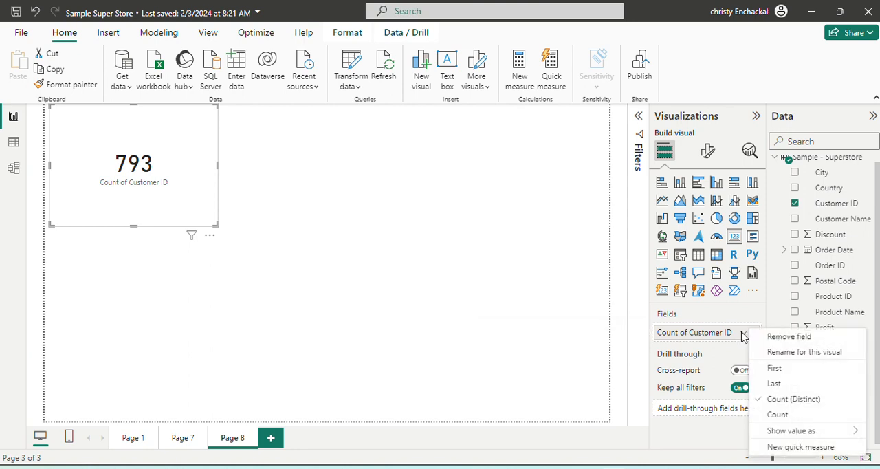
left_click(774, 416)
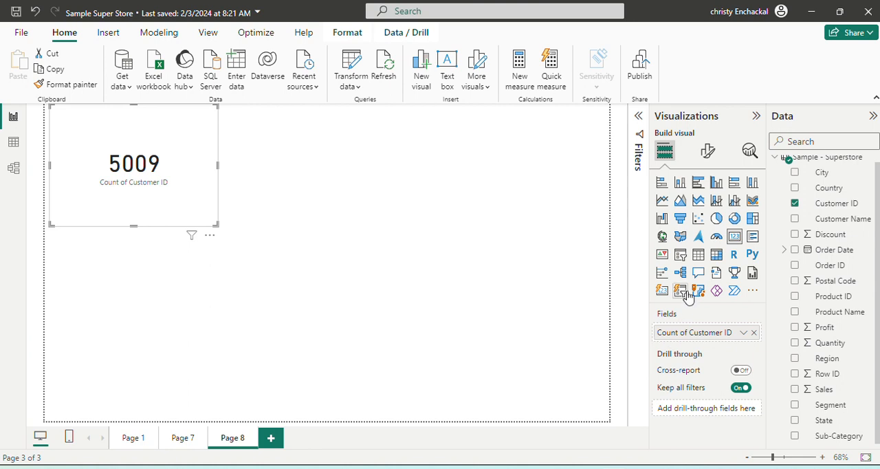
left_click(744, 333)
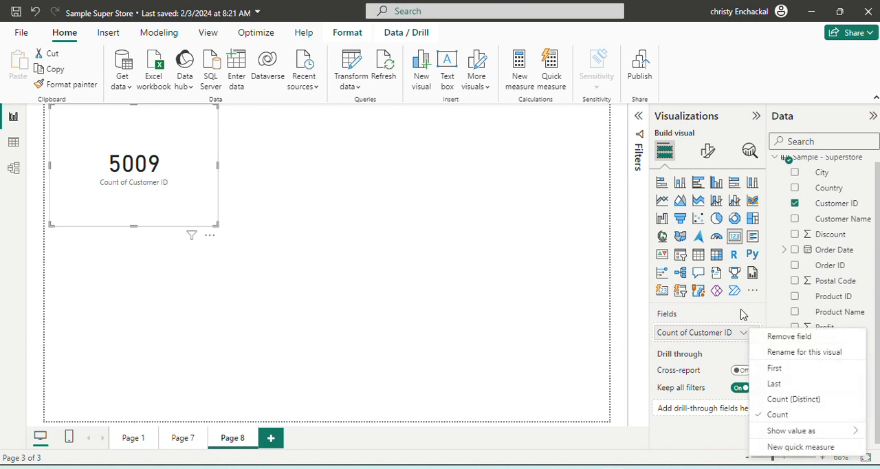
left_click(742, 314)
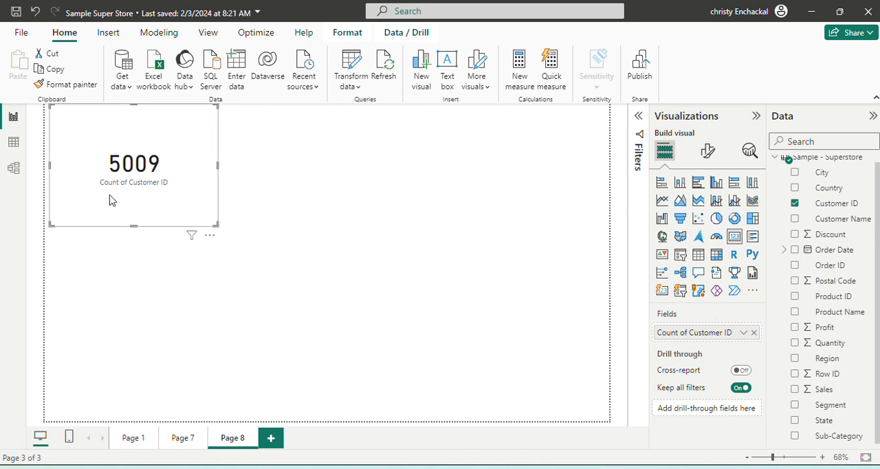
- Replace the card with a multi-row card visual and enlarge it on the page
key("Delete")
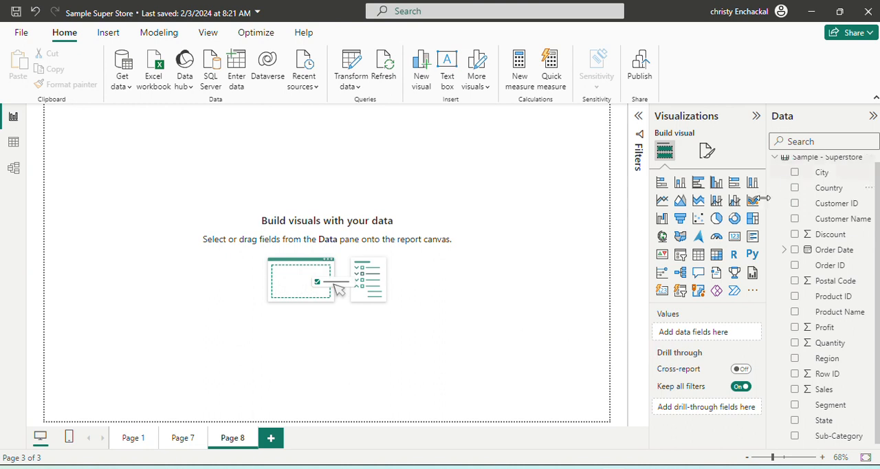
left_click(752, 236)
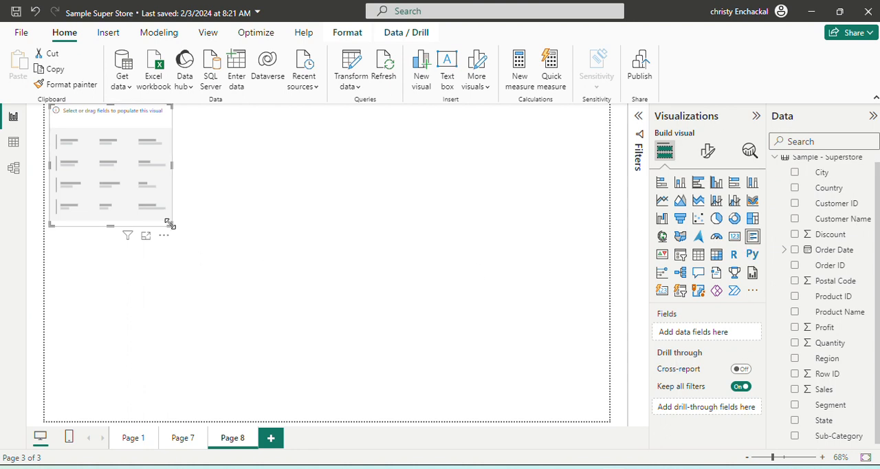
left_click_drag(169, 224, 216, 288)
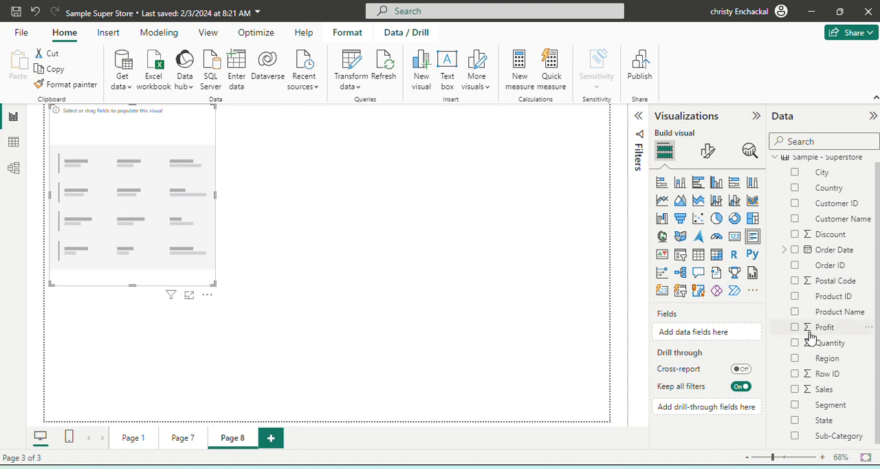
- Add Region, Profit, Sales and Discount as the multi-row card's fields
left_click(802, 364)
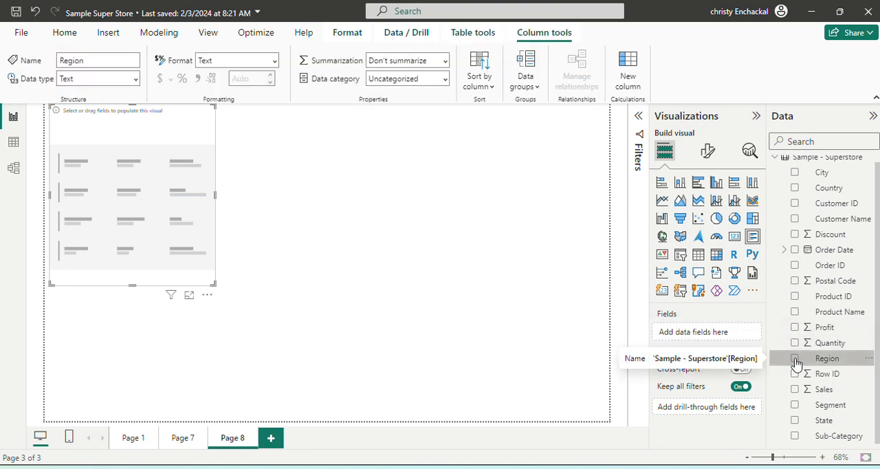
left_click(796, 362)
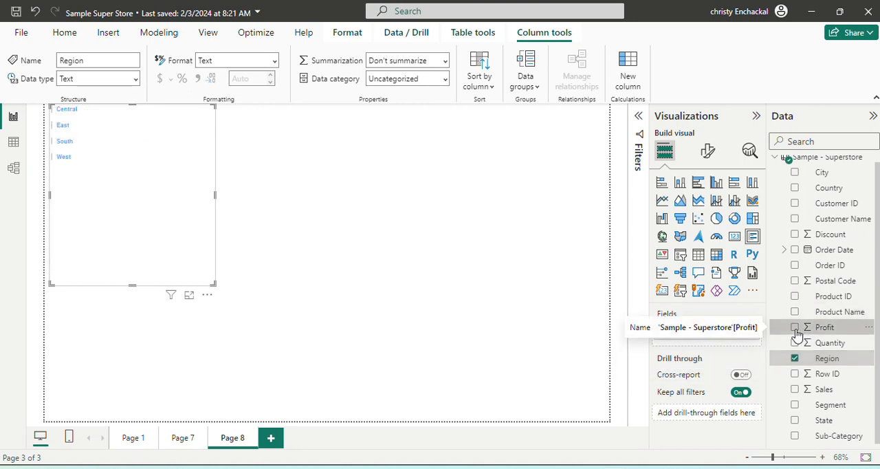
left_click(796, 329)
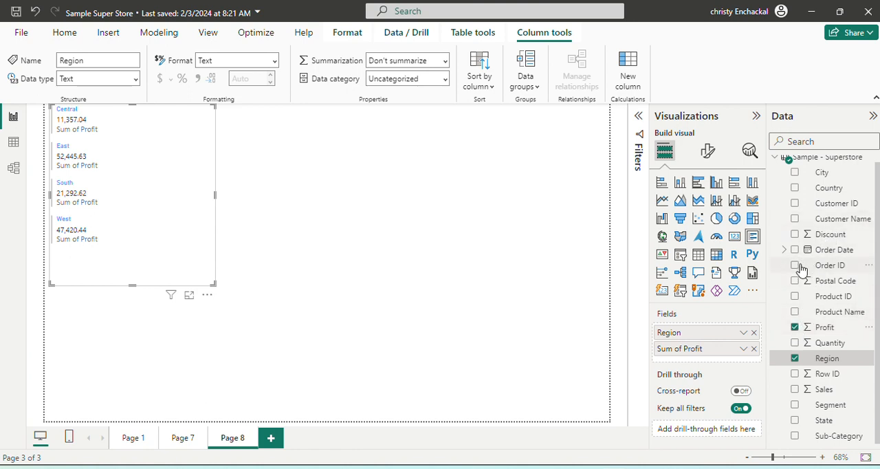
left_click(795, 389)
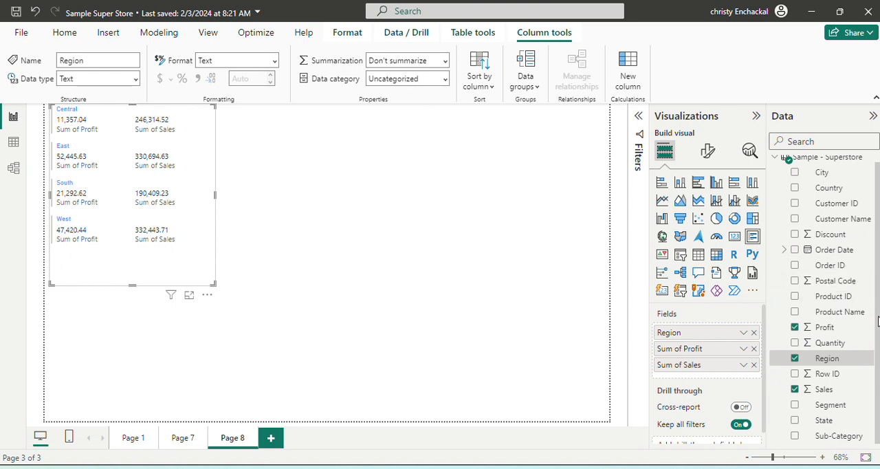
left_click(796, 235)
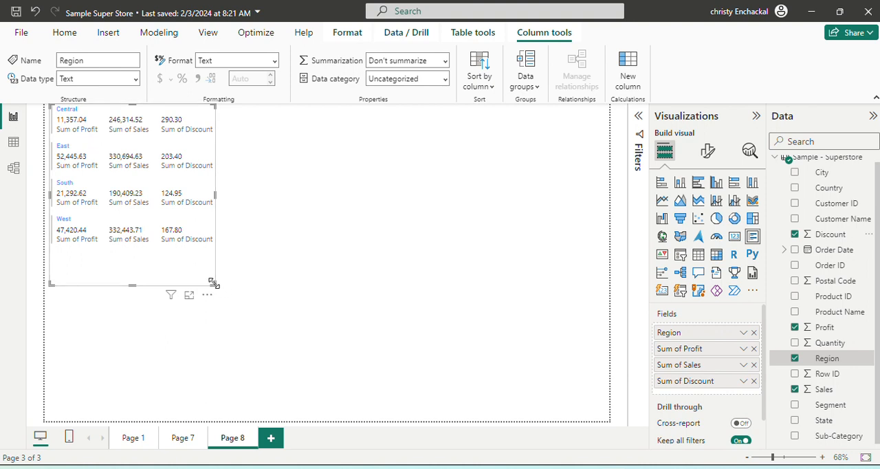
- Make the multi-row card wider and shorter, and highlight its South region entry
left_click_drag(213, 283, 297, 255)
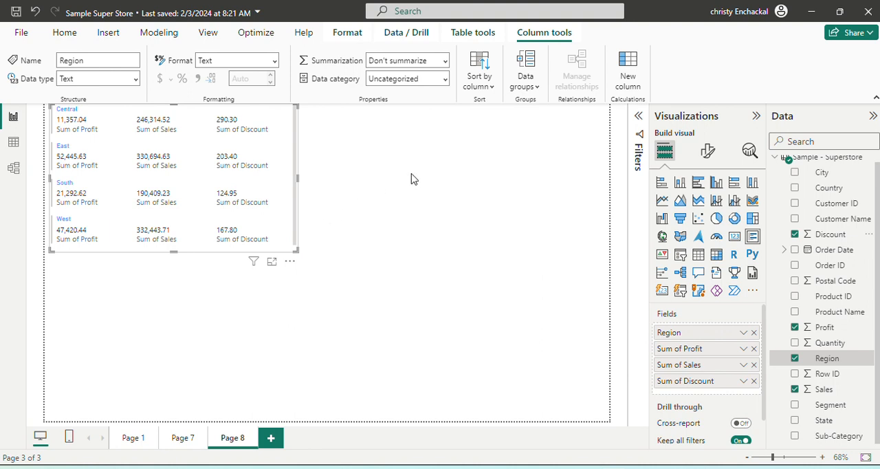
left_click(198, 206)
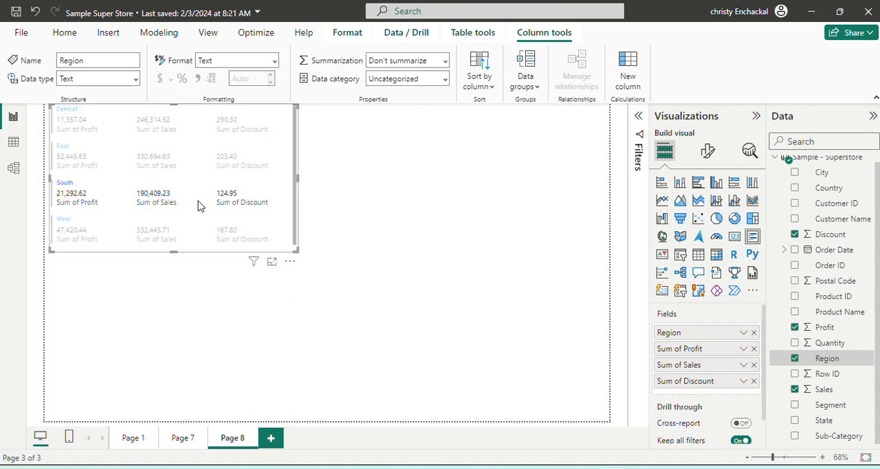
- Replace the multi-row card with a KPI visual and enlarge it to about half the page width and nearly full height
key("Delete")
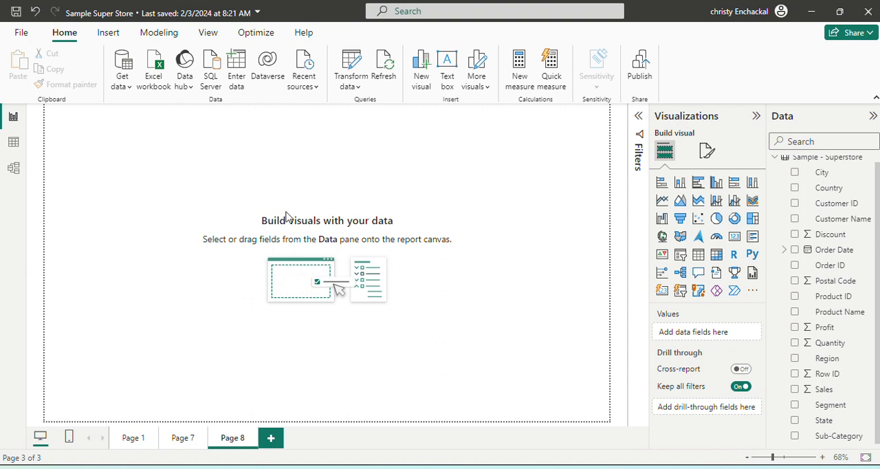
left_click(663, 257)
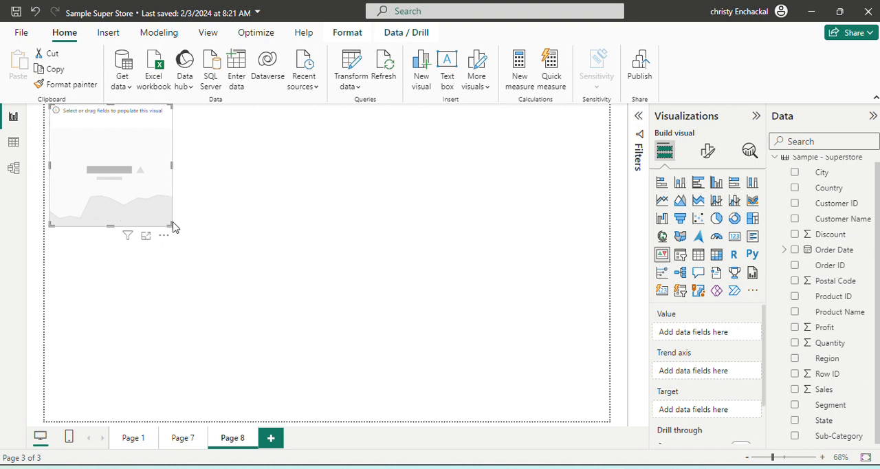
left_click_drag(170, 226, 365, 398)
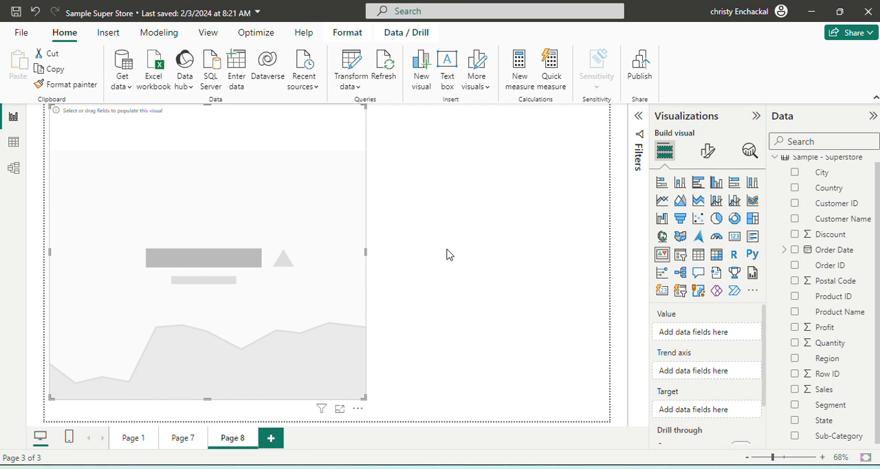
- Add Profit as the KPI's value and Sales as its target
left_click(795, 328)
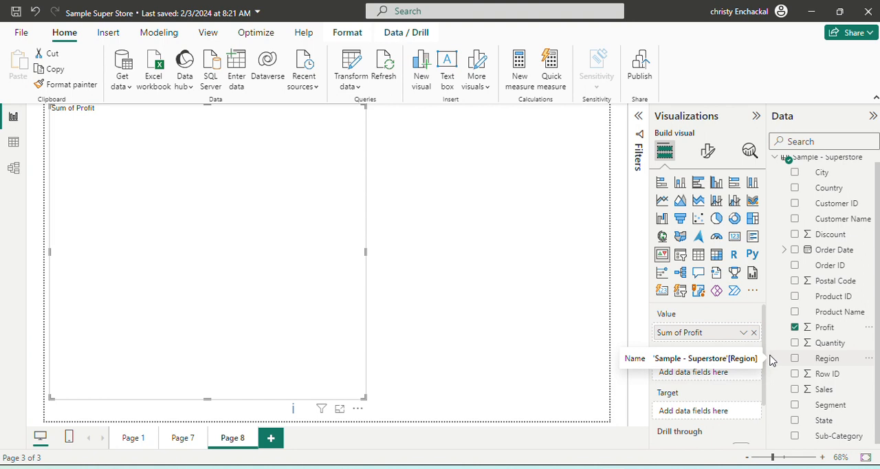
left_click(795, 389)
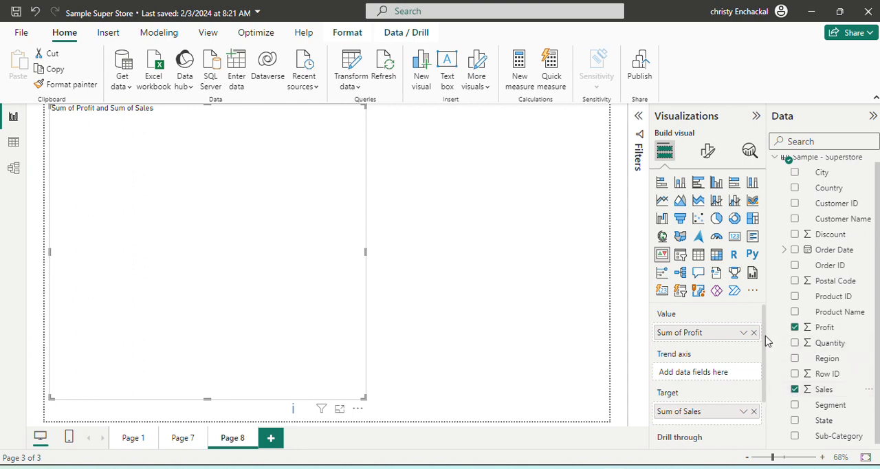
scroll(763, 344, "down", 1)
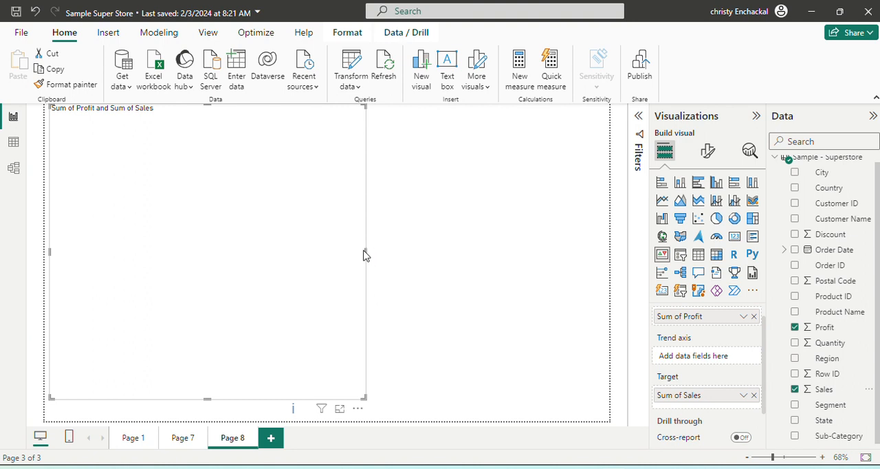
left_click_drag(365, 253, 433, 249)
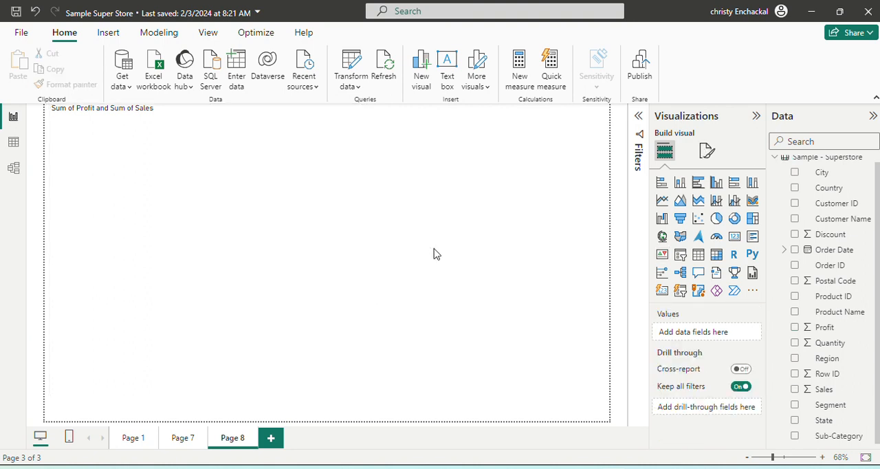
left_click(795, 250)
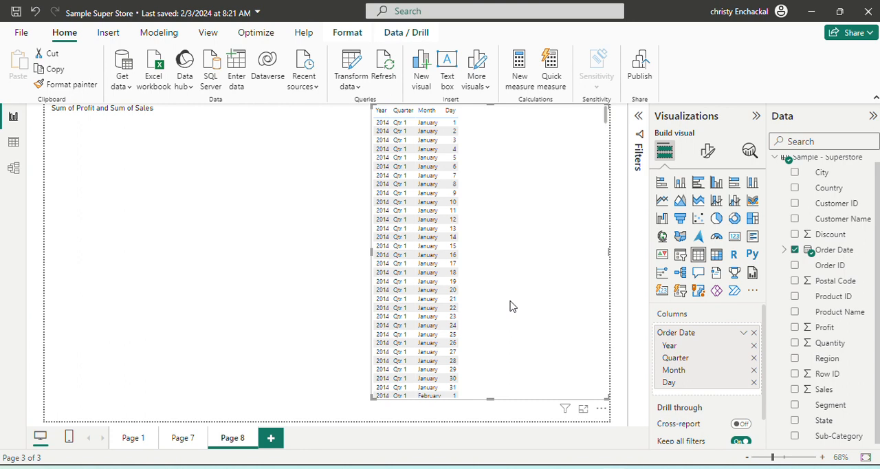
key("Delete")
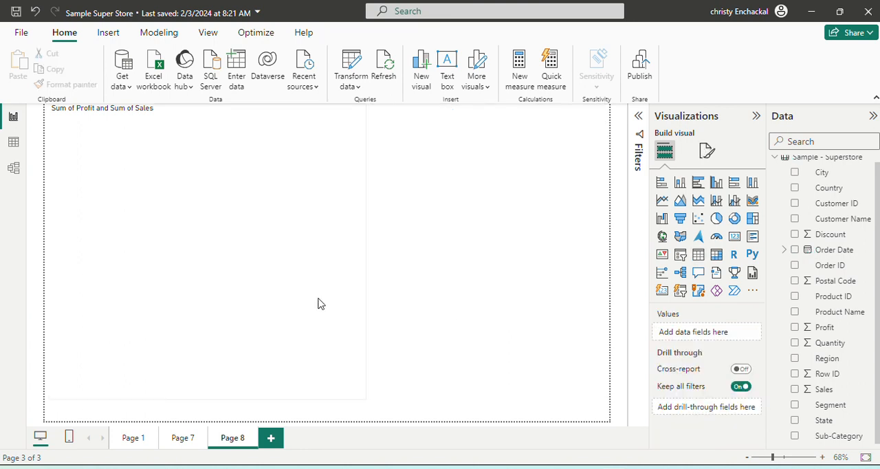
- Add Order Date as the KPI's trend axis and widen the visual across most of the page
left_click(306, 294)
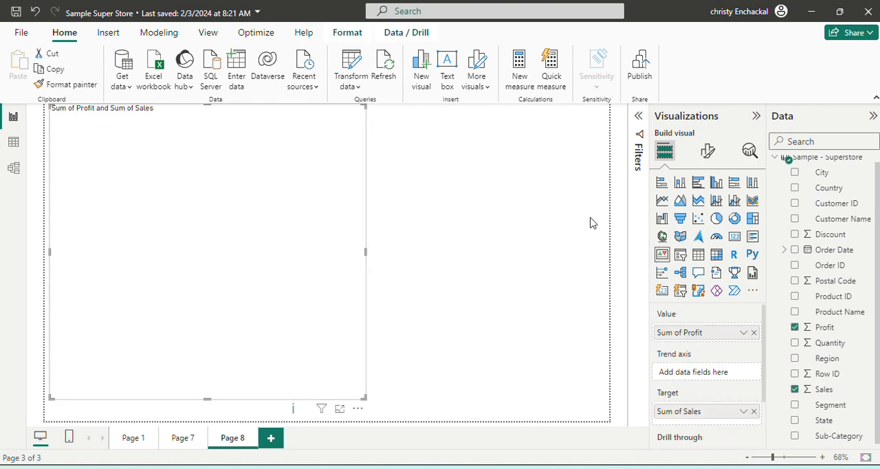
left_click(796, 251)
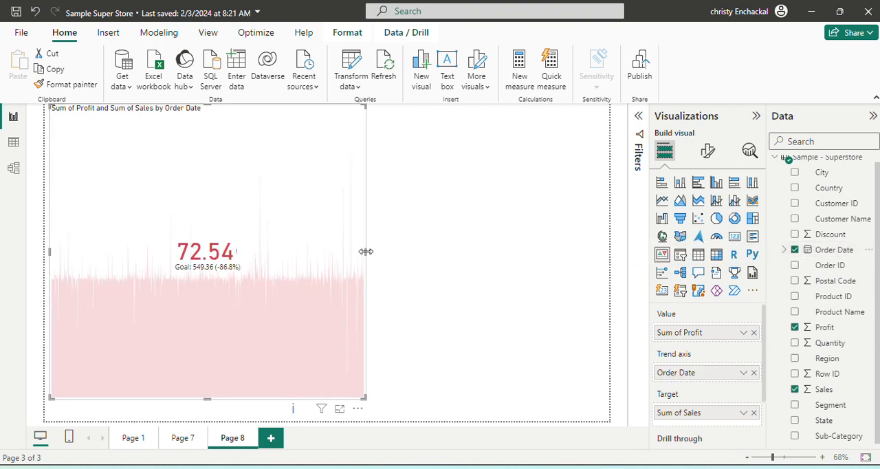
left_click_drag(366, 252, 565, 281)
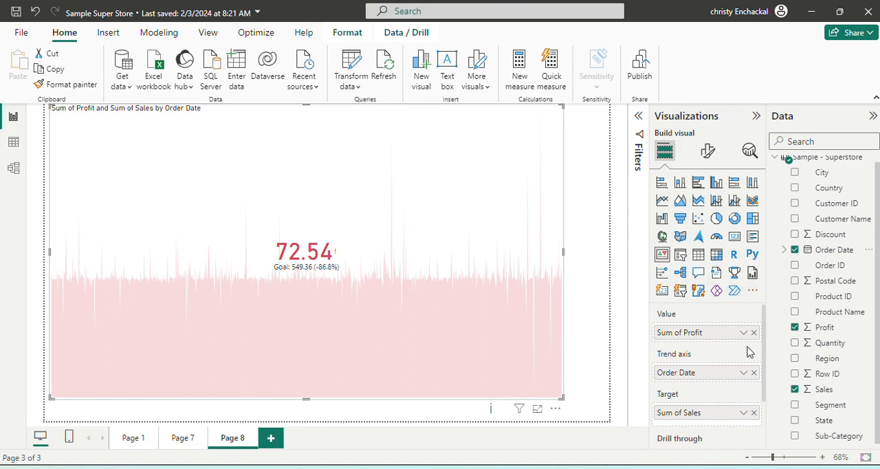
- Switch the trend axis Order Date to Date Hierarchy and widen the KPI slightly more
left_click(744, 372)
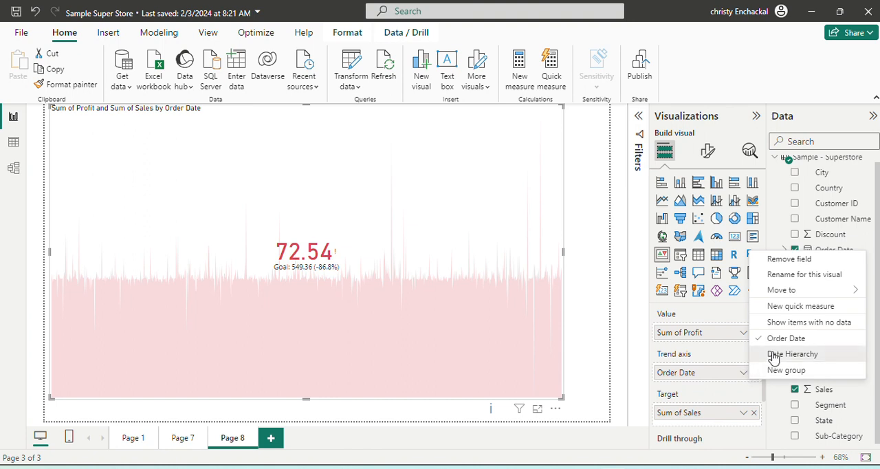
left_click(774, 355)
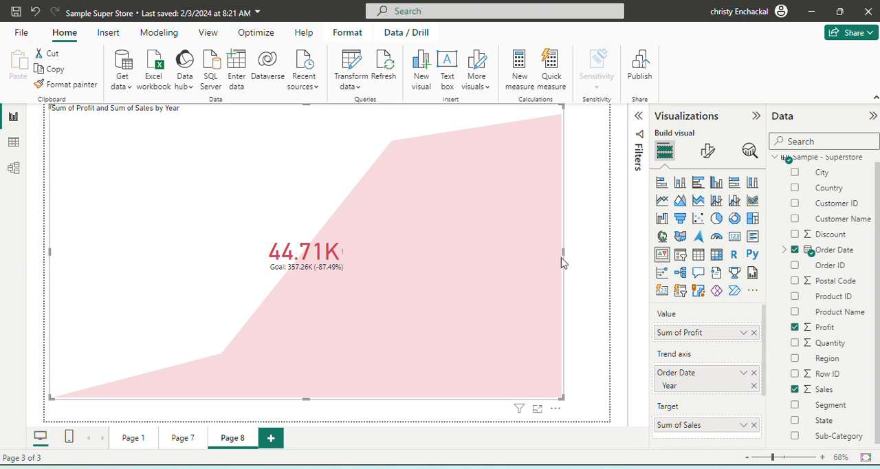
left_click_drag(563, 251, 587, 249)
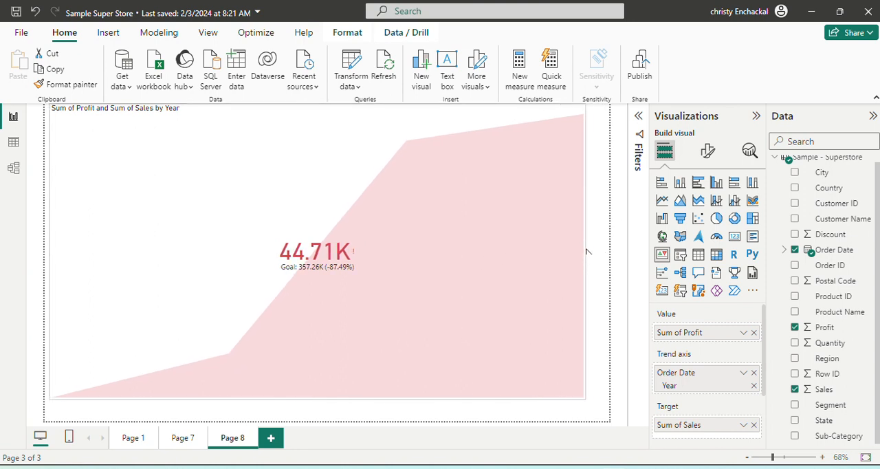
- Examine the KPI's trend axis formatting options, including direction and the good, neutral and bad colors
left_click(707, 154)
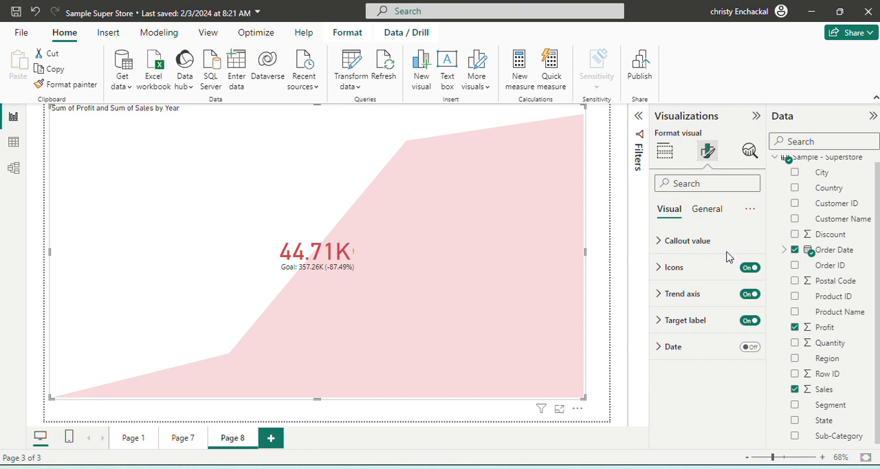
left_click(681, 294)
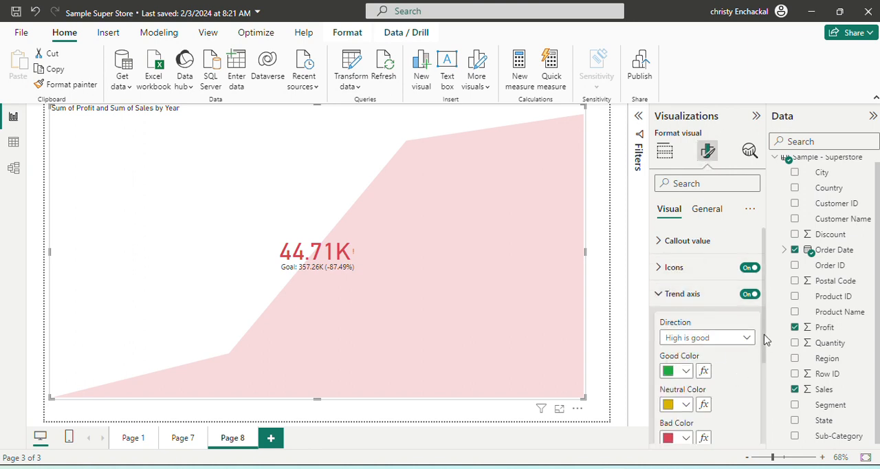
scroll(756, 341, "down", 3)
scroll(695, 310, "up", 3)
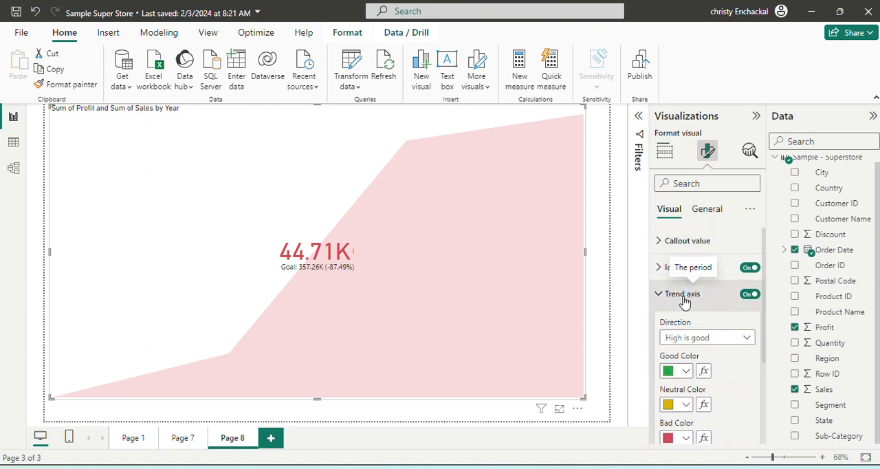
left_click(686, 295)
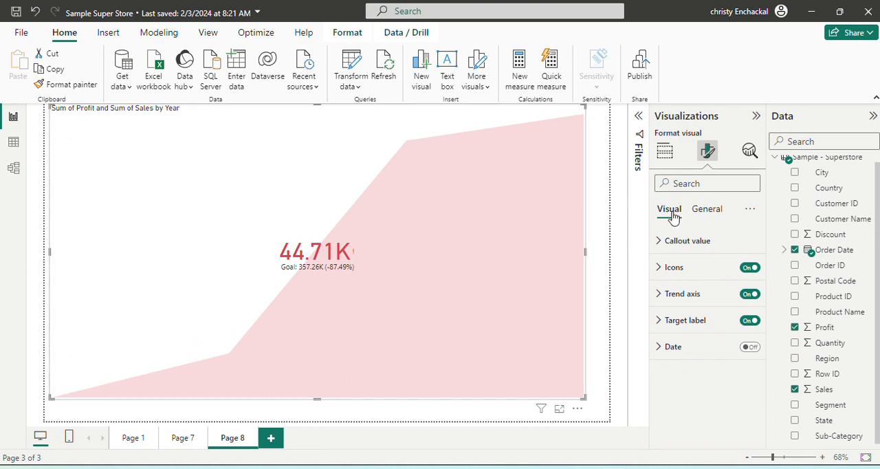
left_click(662, 152)
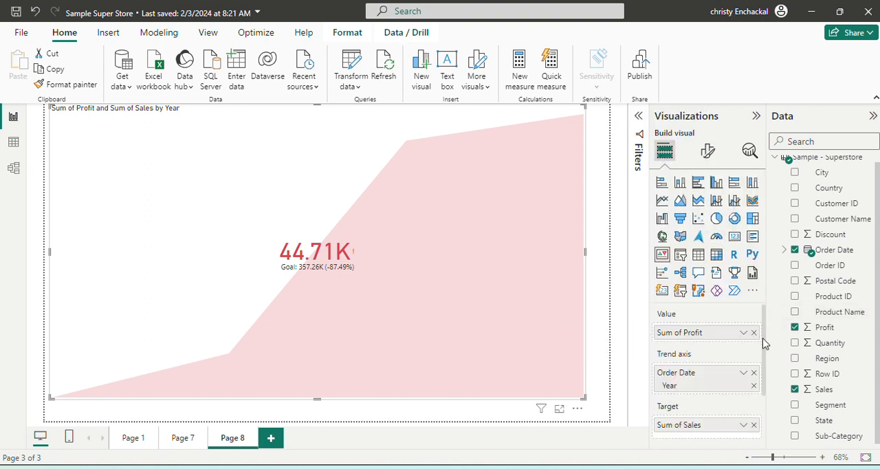
- Try to add Segment to the KPI's trend axis alongside the Order Date hierarchy
scroll(766, 341, "down", 2)
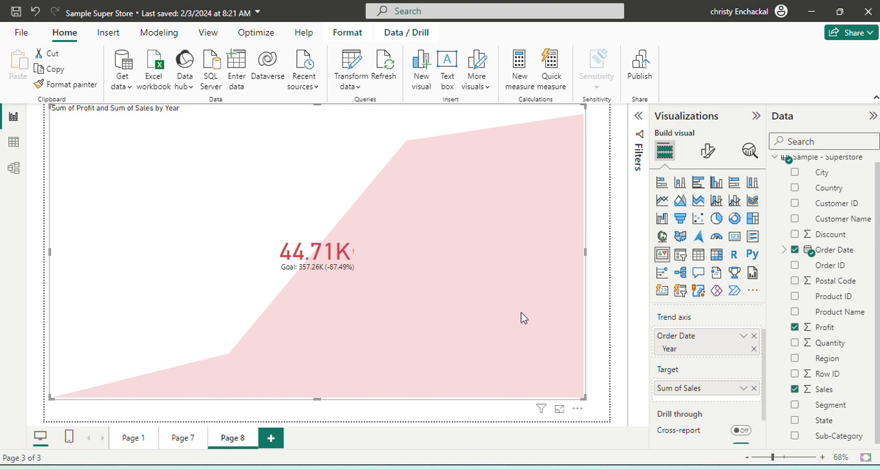
left_click(816, 409)
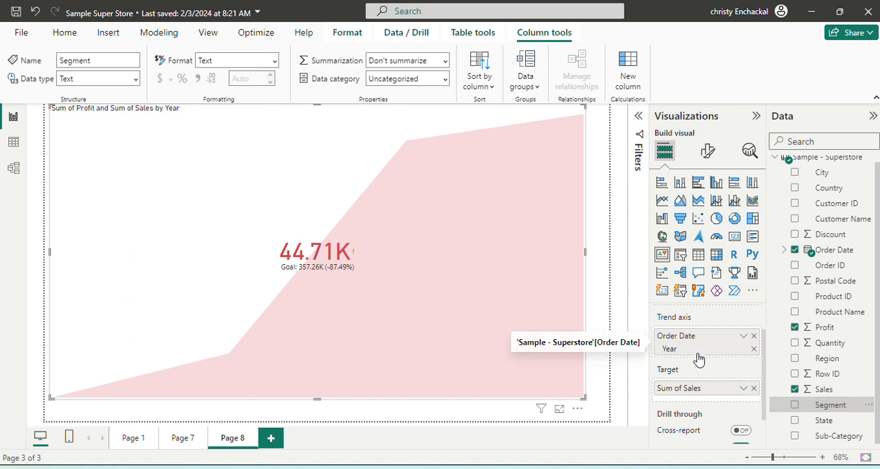
double_click(797, 411)
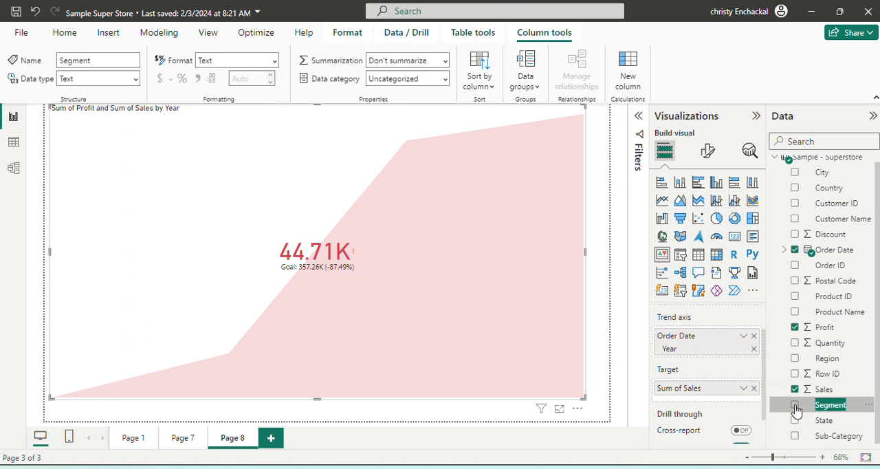
left_click(769, 369)
left_click_drag(825, 405, 704, 363)
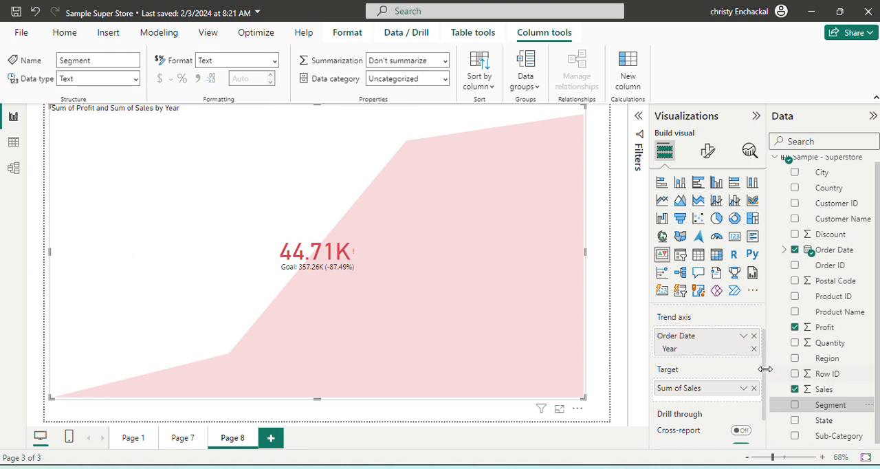
left_click_drag(764, 377, 763, 334)
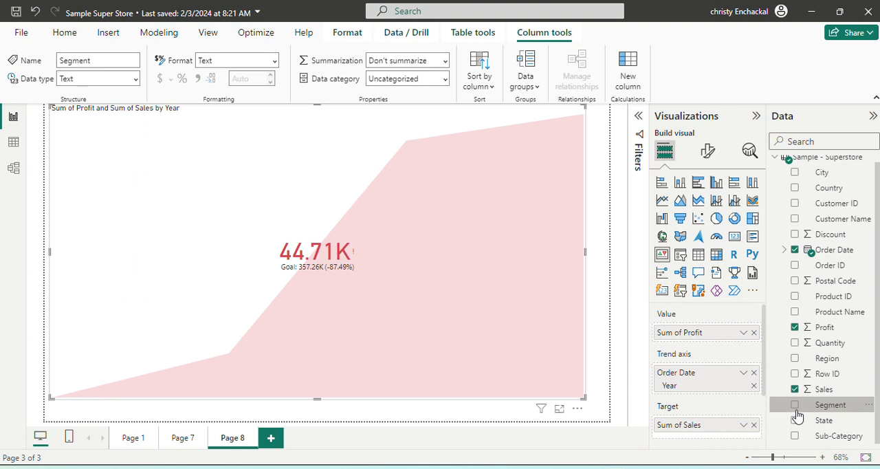
left_click(780, 365)
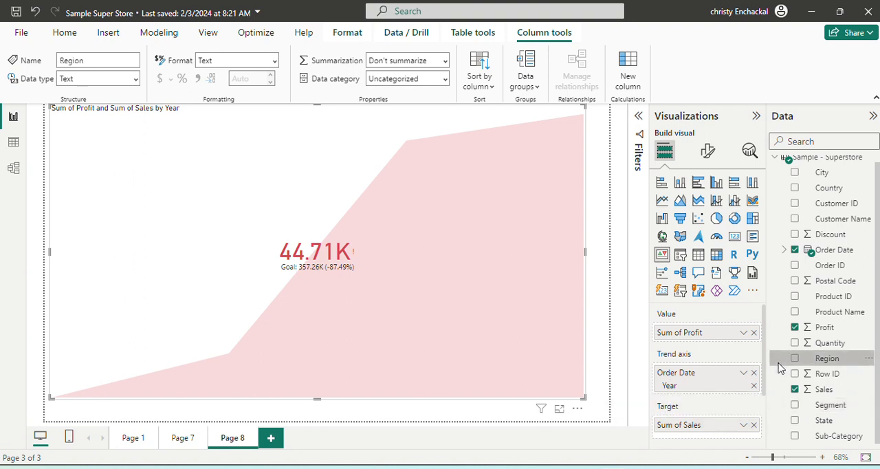
double_click(796, 407)
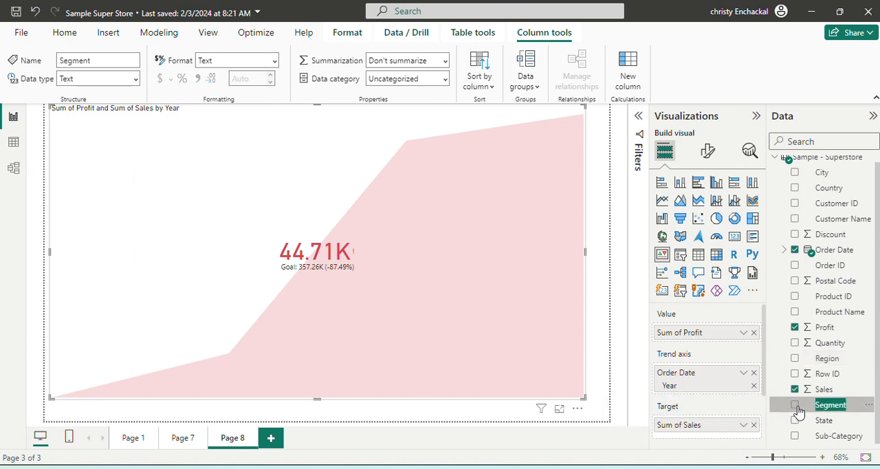
left_click(794, 406)
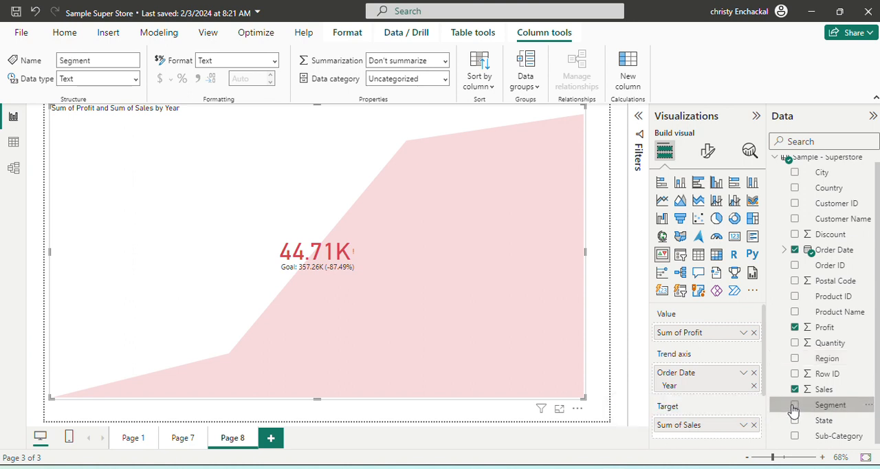
left_click(782, 297)
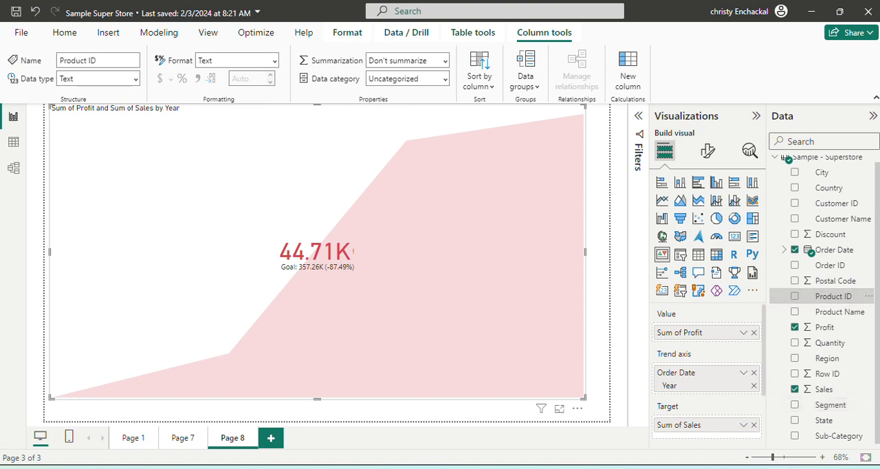
left_click(794, 409)
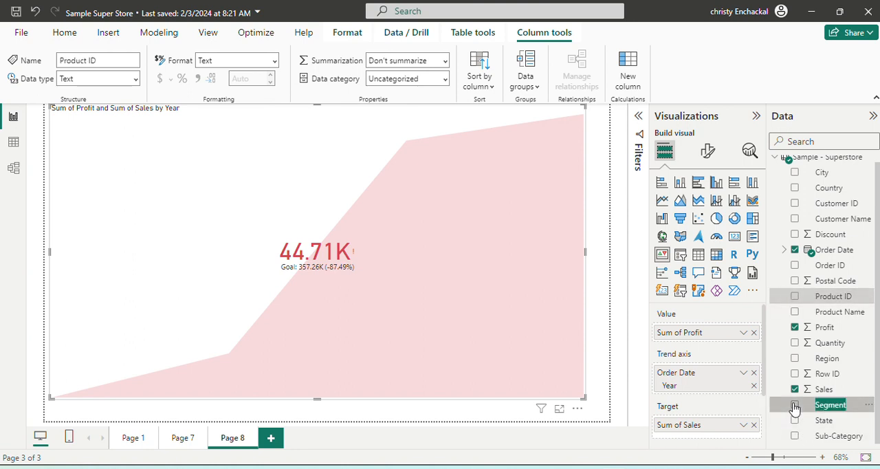
- Replace Order Date with Segment as the KPI's trend axis
left_click(754, 373)
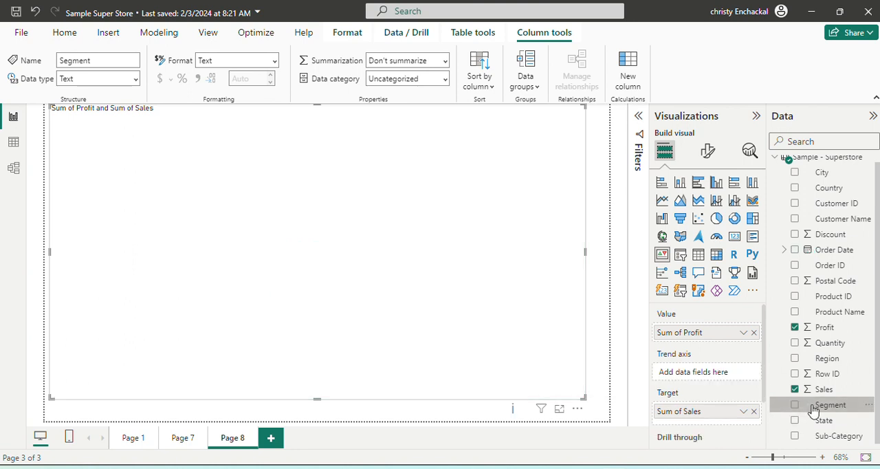
left_click_drag(813, 409, 695, 373)
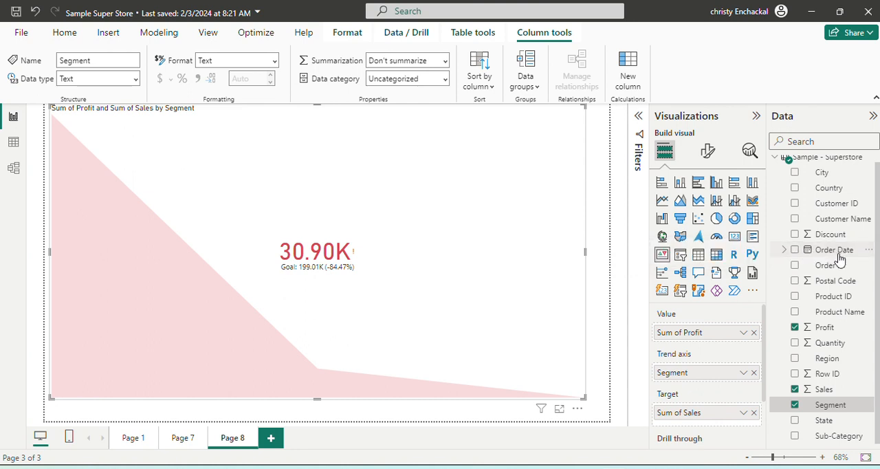
- Swap Segment for Order Date on the KPI's trend axis, and remove Order Date to clear the axis
left_click_drag(835, 256, 726, 375)
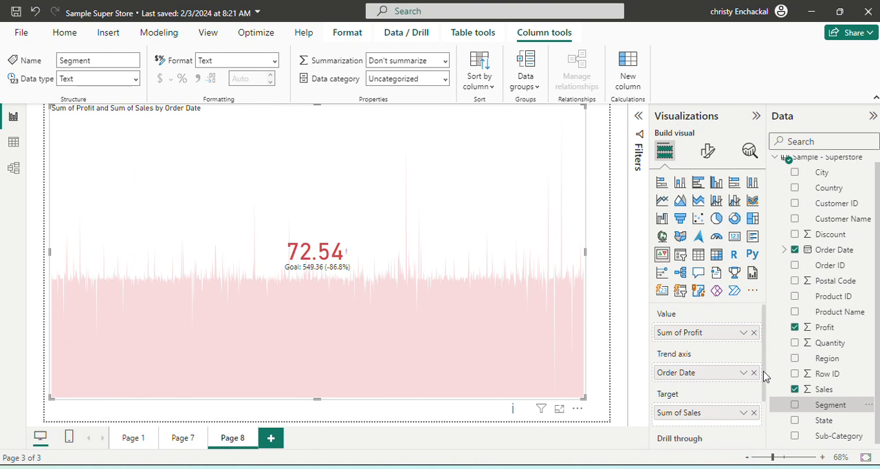
left_click_drag(765, 377, 774, 456)
left_click_drag(764, 412, 772, 379)
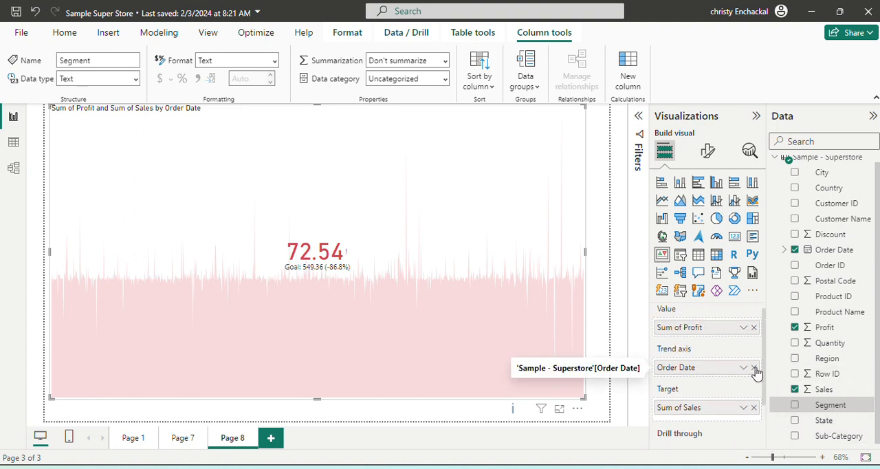
left_click(754, 368)
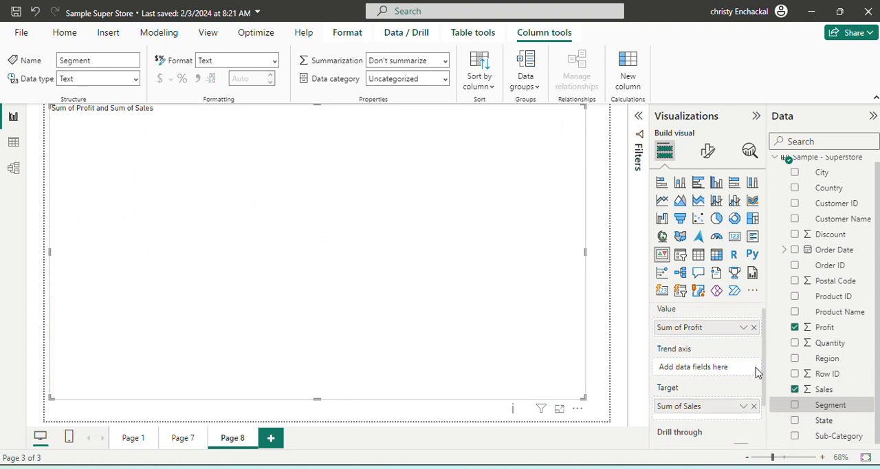
- Add Segment to the KPI's trend axis, and delete the KPI visual from the page
left_click(796, 408)
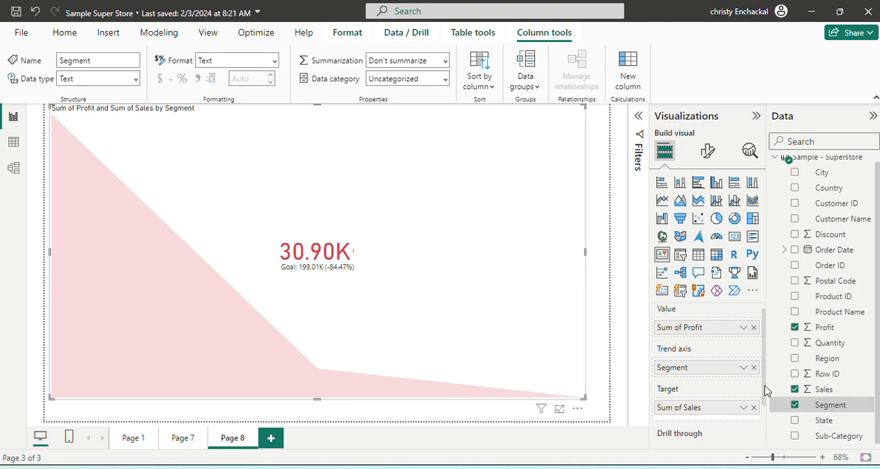
scroll(767, 390, "down", 2)
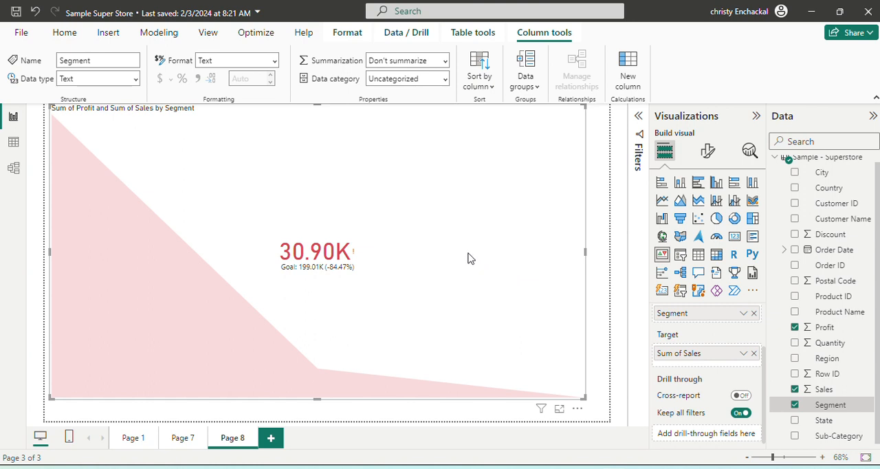
key("Delete")
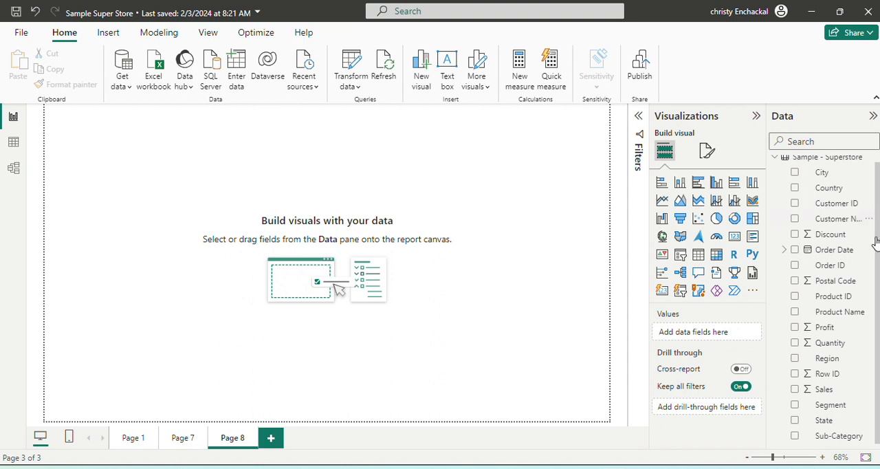
- Insert a table visual, enlarge it, and add Segment, Profit, Sales, Region and City as its columns
left_click(698, 255)
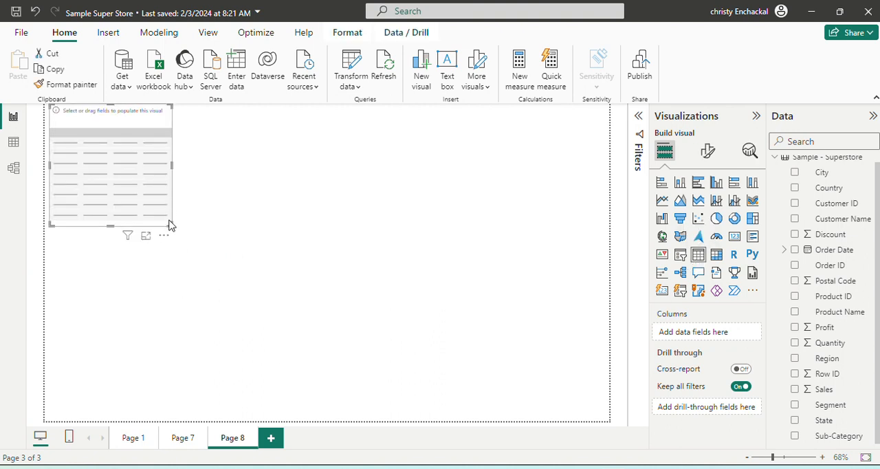
left_click_drag(170, 220, 422, 385)
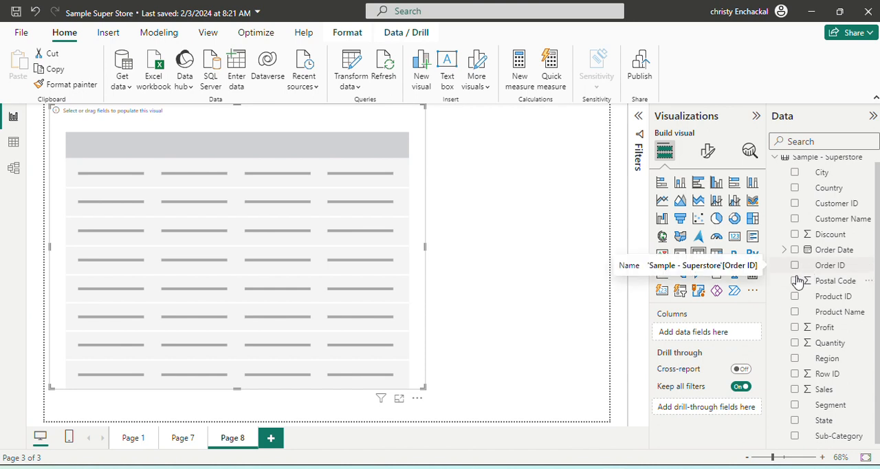
left_click(796, 406)
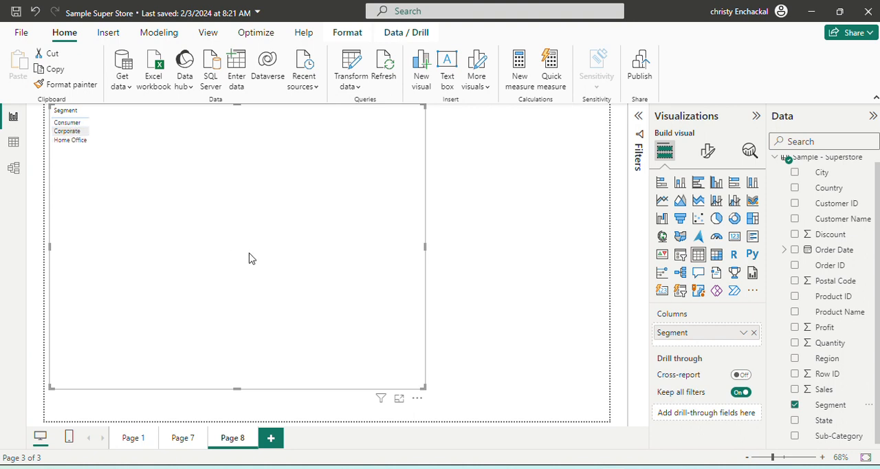
left_click(795, 328)
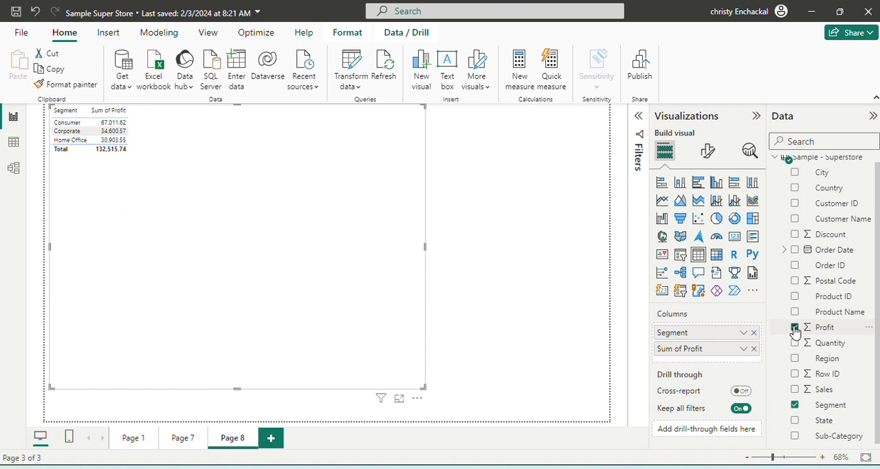
left_click(795, 389)
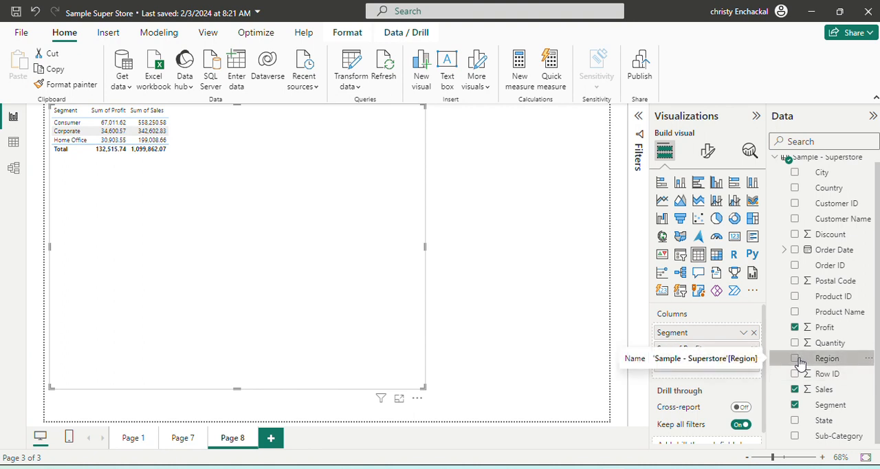
left_click(796, 359)
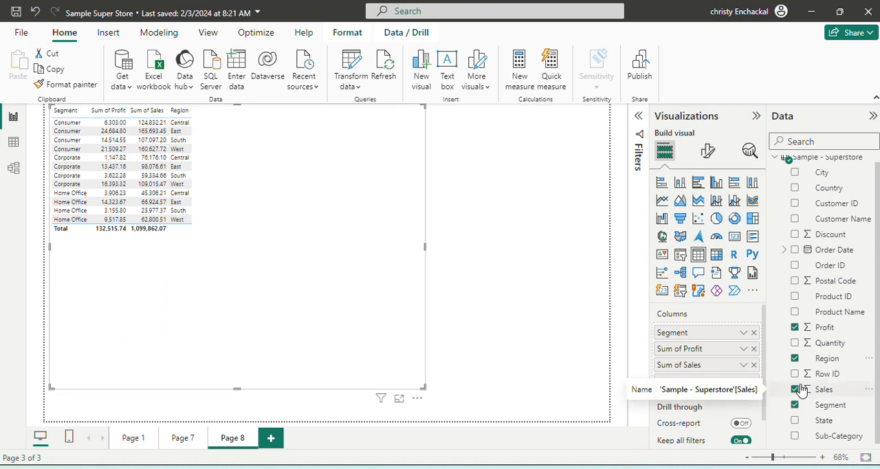
left_click(795, 173)
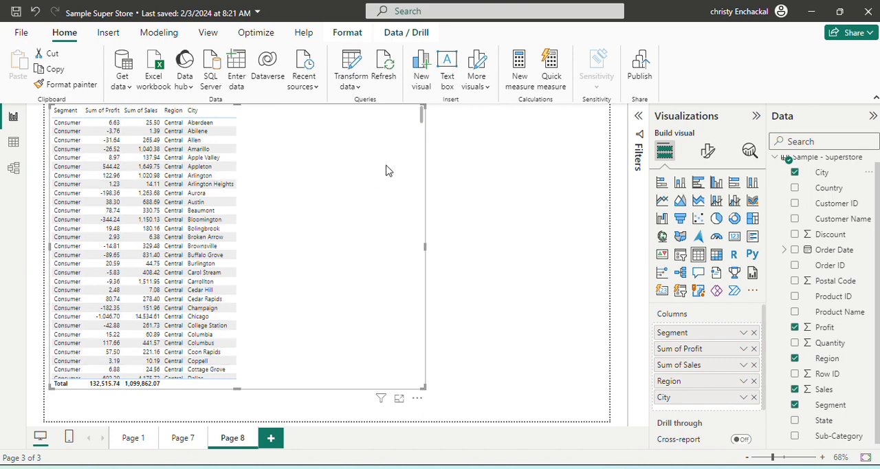
- Examine the table's city rows across the segments and regions, and return to the first row
left_click_drag(422, 117, 422, 375)
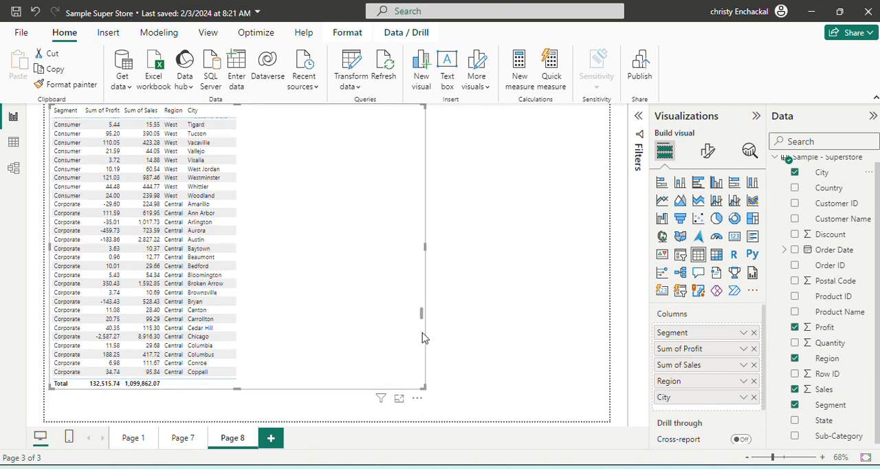
scroll(423, 337, "down", 15)
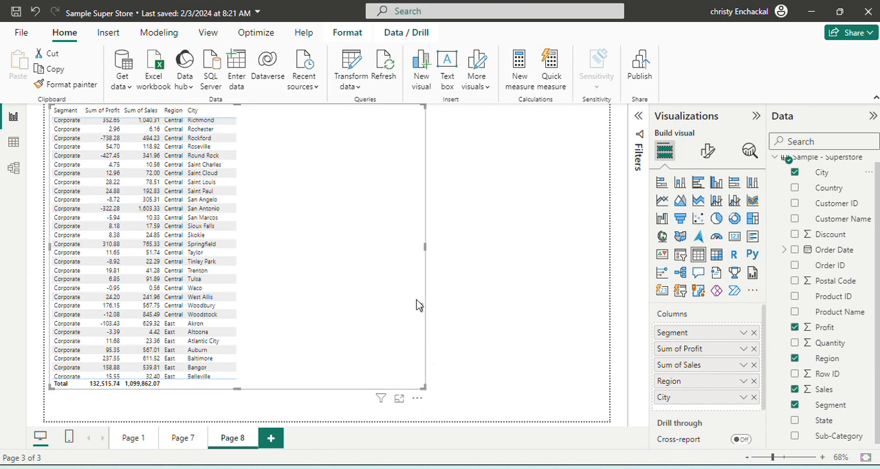
scroll(420, 295, "down", 5)
scroll(427, 344, "down", 5)
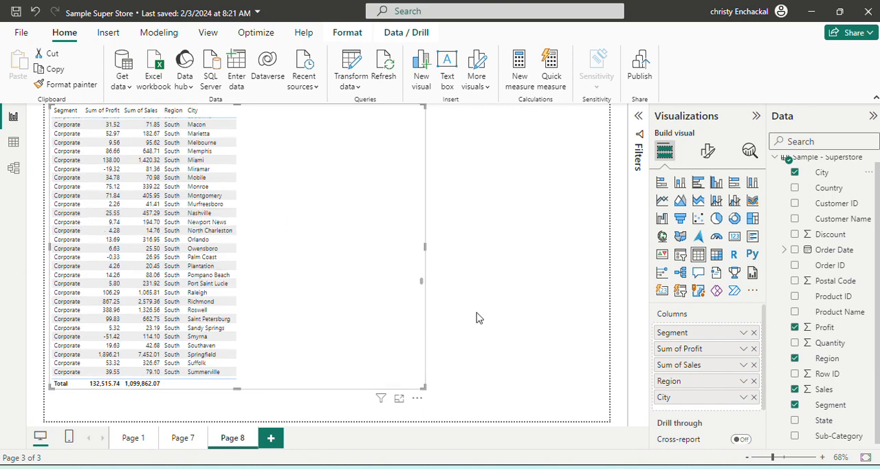
scroll(423, 273, "up", 3)
left_click_drag(423, 273, 422, 105)
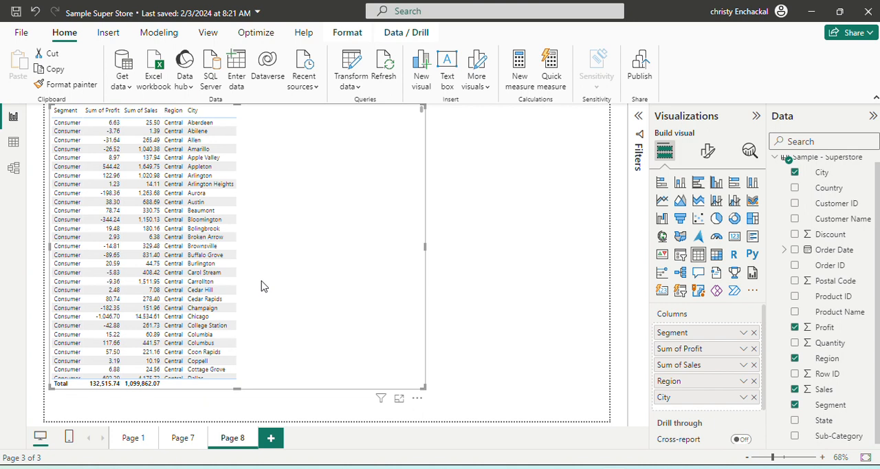
- Replace the table with an enlarged matrix visual that has Region as its rows
key("Delete")
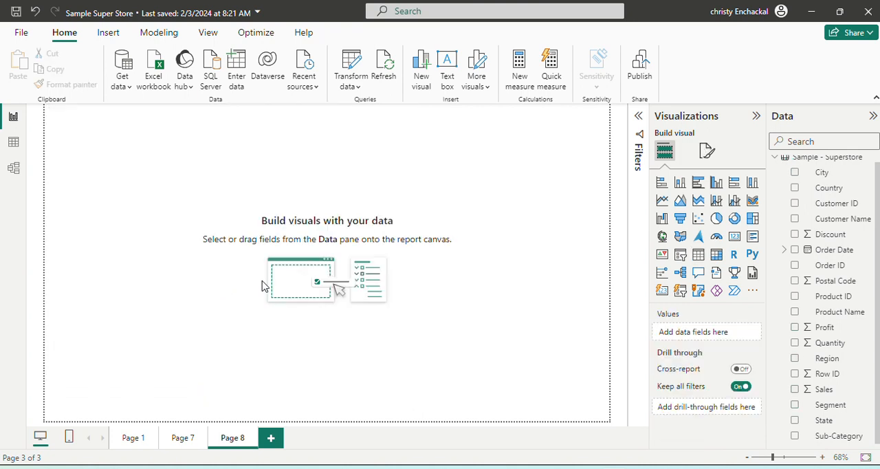
left_click(717, 255)
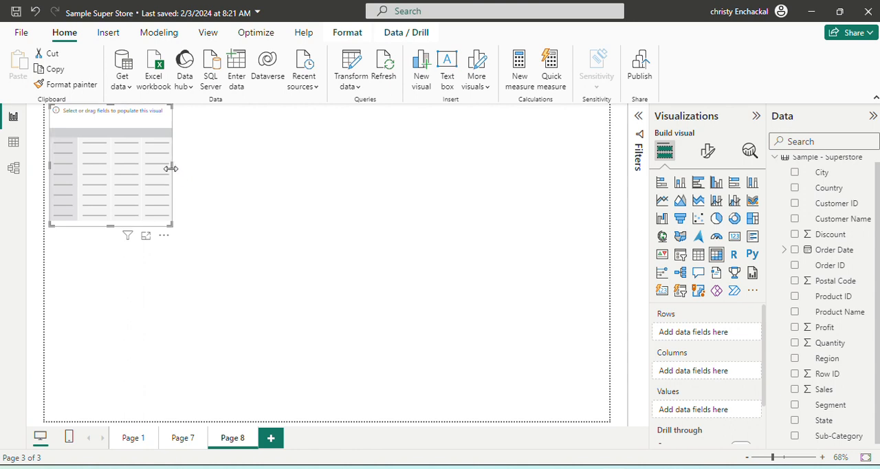
left_click_drag(171, 168, 309, 257)
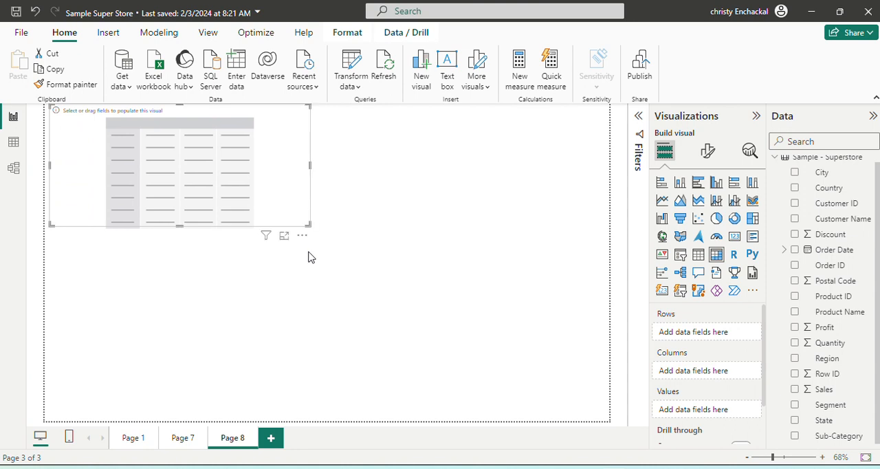
left_click_drag(183, 224, 191, 327)
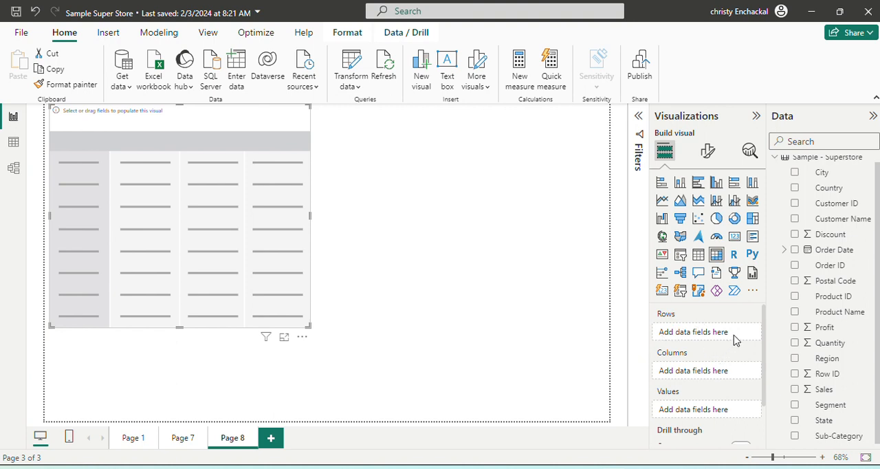
left_click(795, 359)
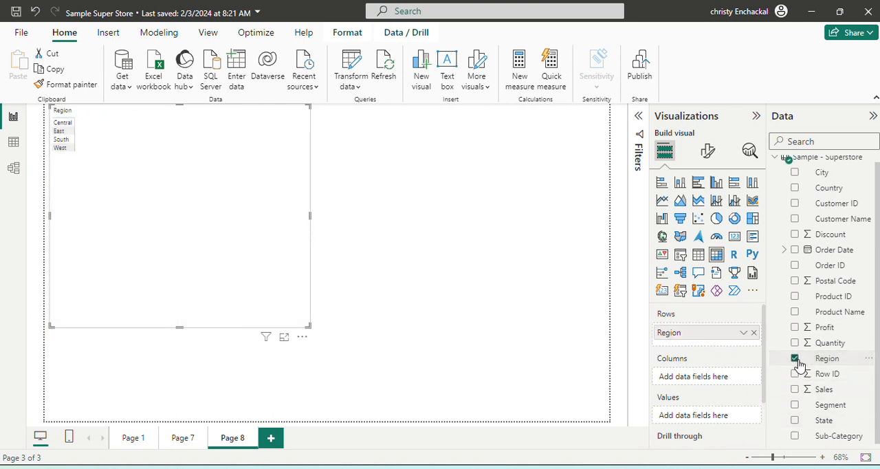
left_click(794, 437)
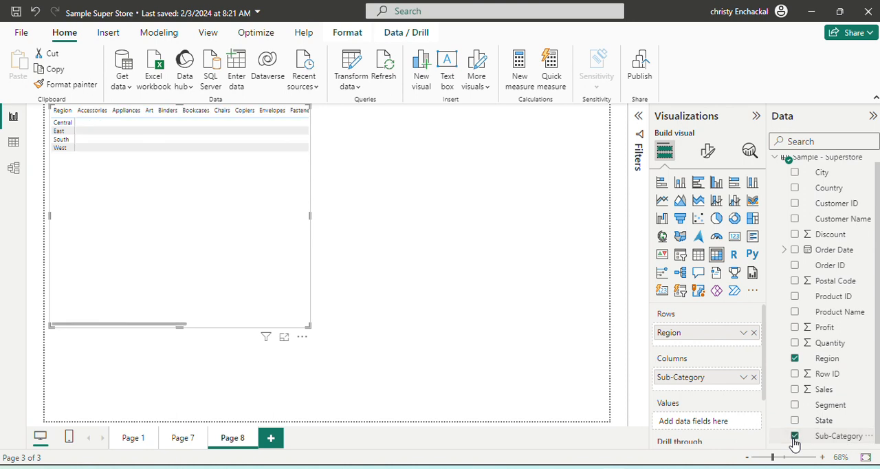
left_click(753, 377)
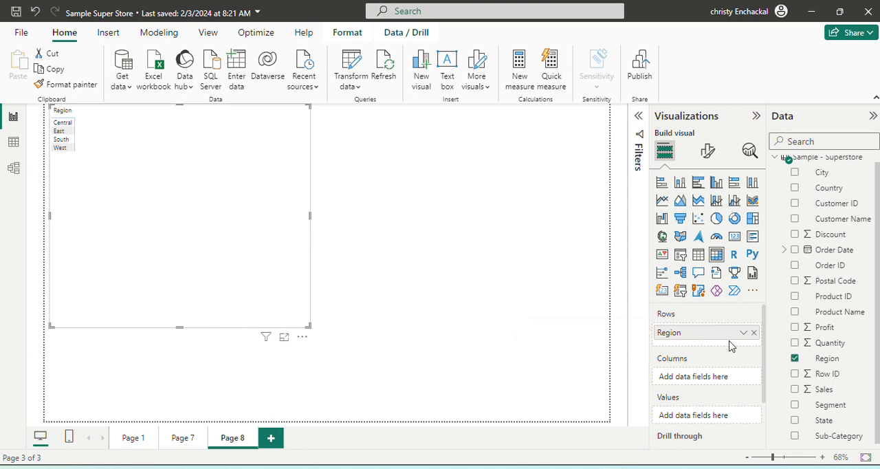
left_click(791, 434)
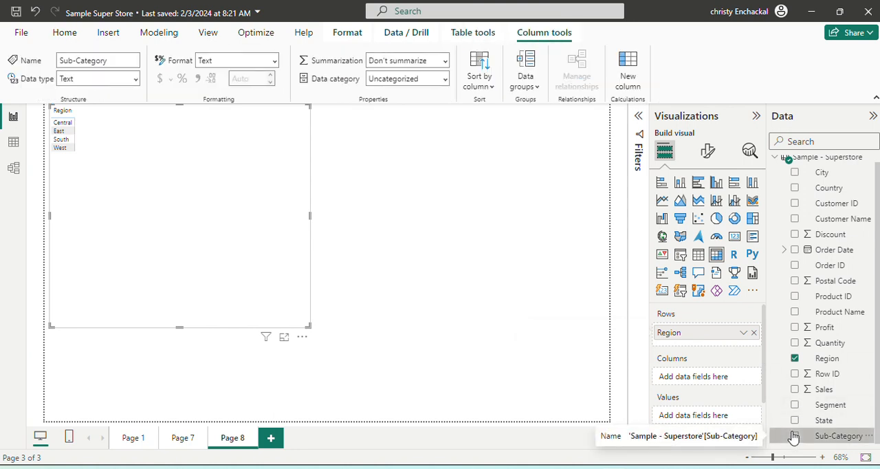
left_click(794, 436)
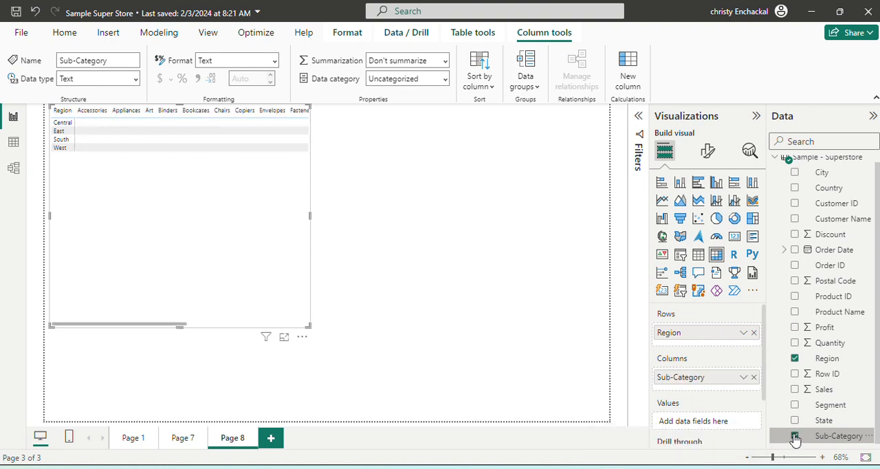
left_click(754, 376)
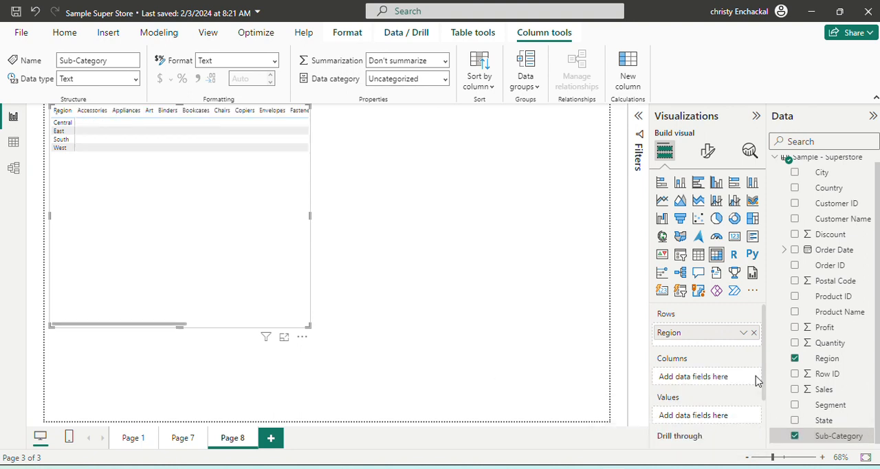
- Add Segment to the matrix's columns, Profit to its values, and Sub-Category below Region in its rows
left_click(795, 406)
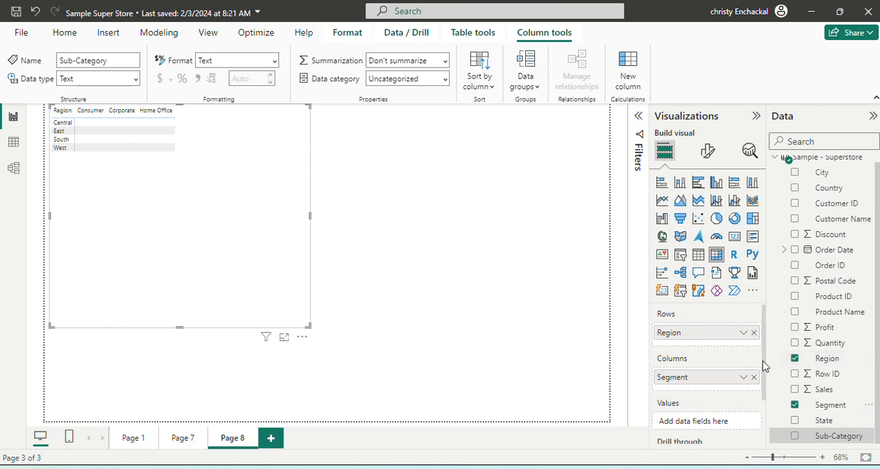
left_click_drag(765, 367, 767, 401)
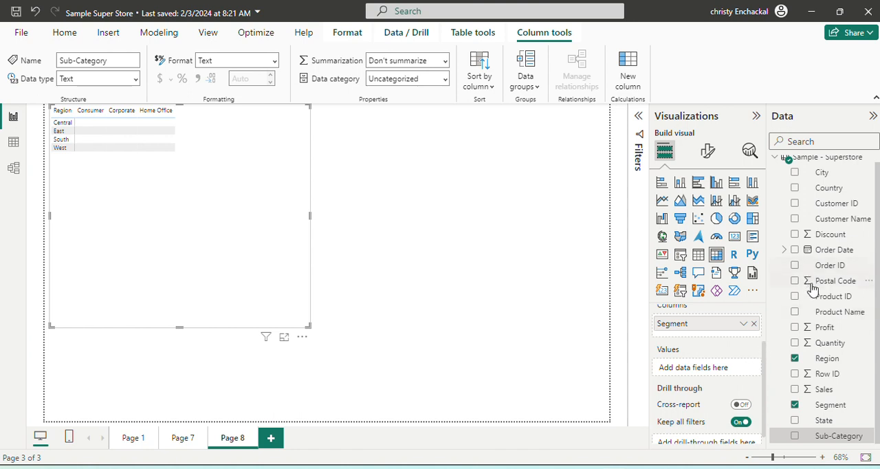
left_click(796, 329)
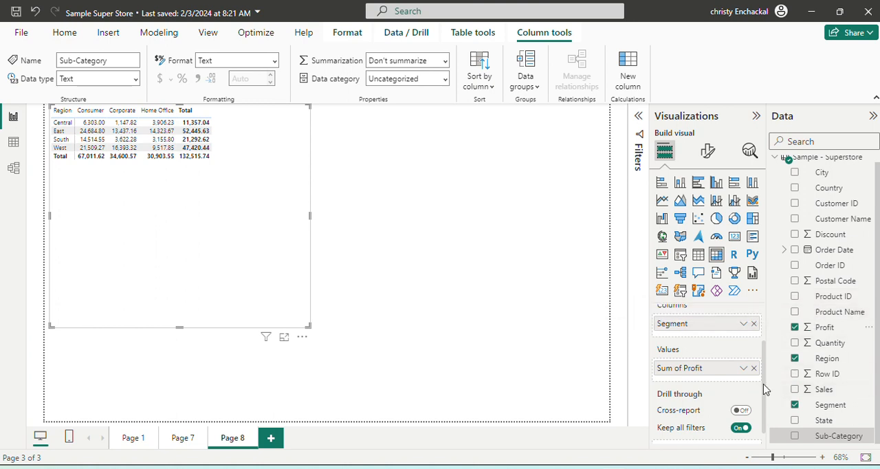
left_click_drag(765, 390, 768, 333)
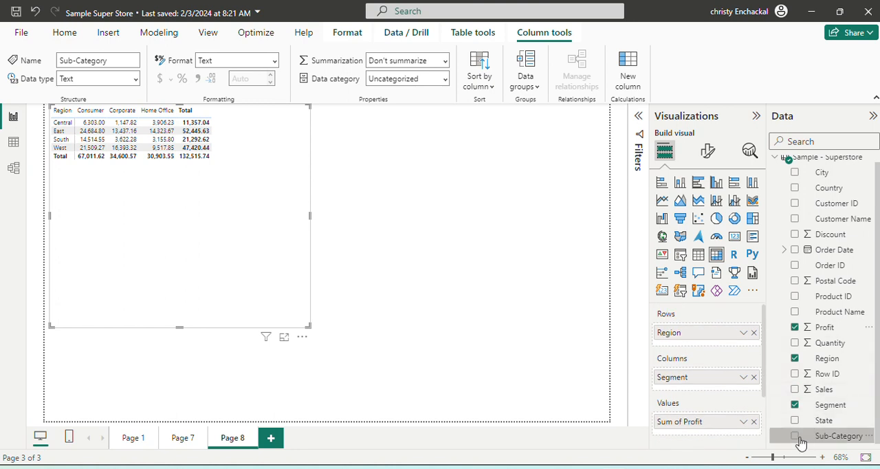
left_click_drag(809, 440, 691, 350)
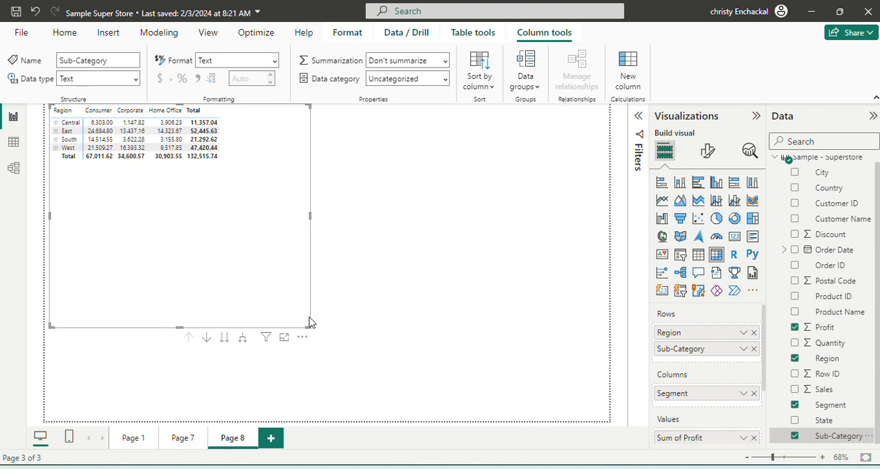
- Set the font size of the matrix's values to 15
left_click(715, 164)
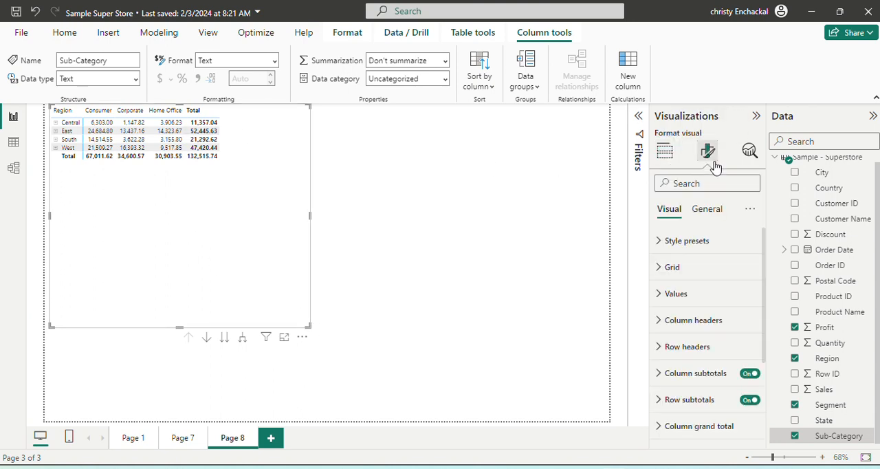
left_click(708, 275)
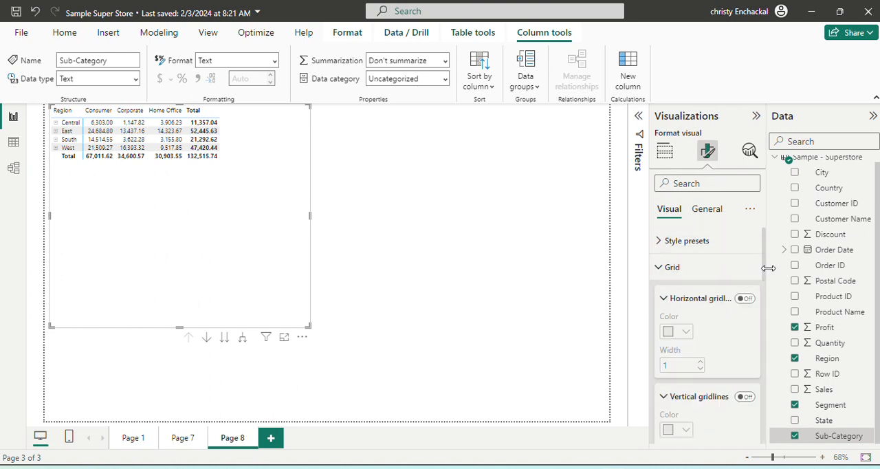
scroll(764, 289, "down", 2)
left_click_drag(767, 295, 767, 391)
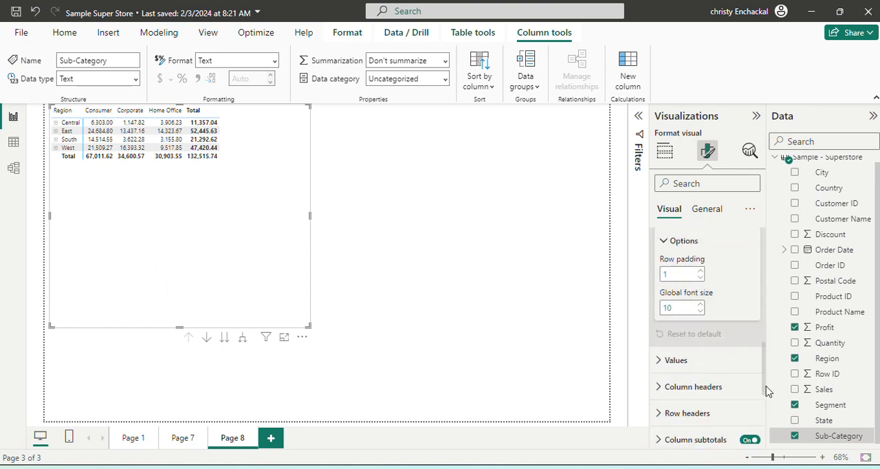
left_click(671, 365)
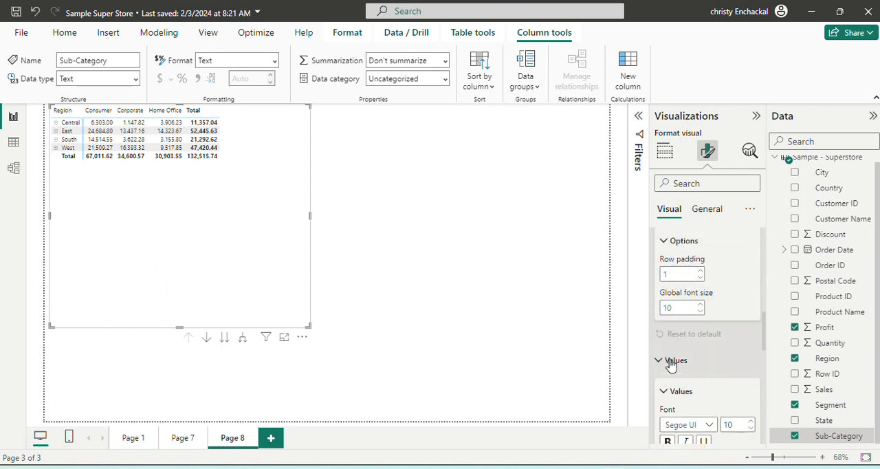
left_click(727, 424)
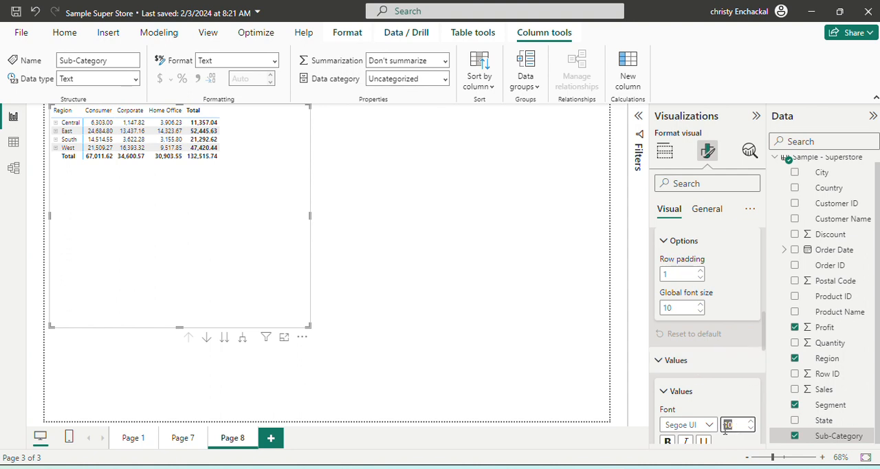
type("15")
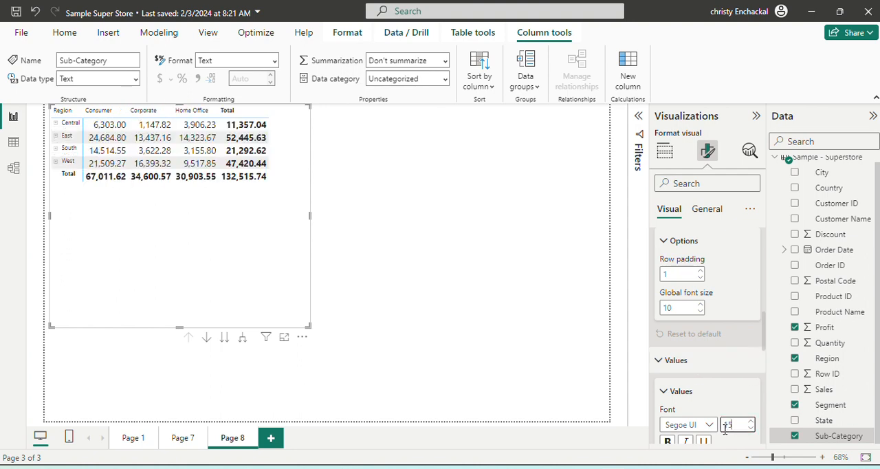
- Collapse the expanded Grid settings and the Values and Options groups in the matrix's formatting
left_click(719, 393)
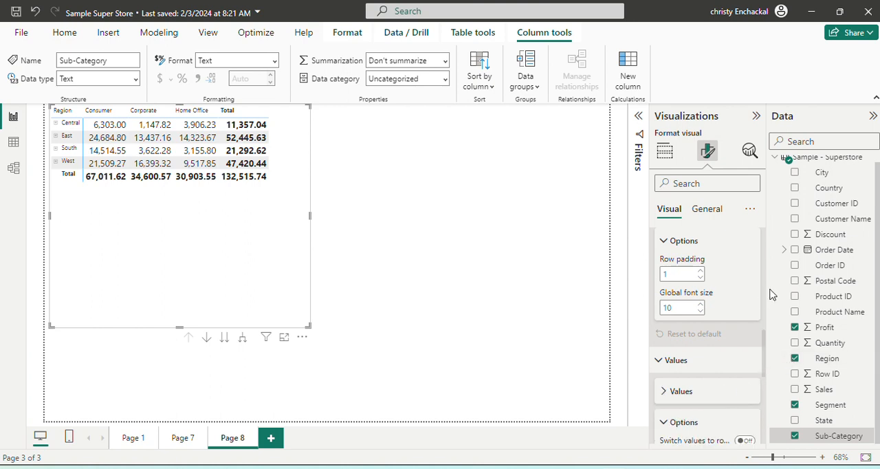
scroll(765, 294, "up", 5)
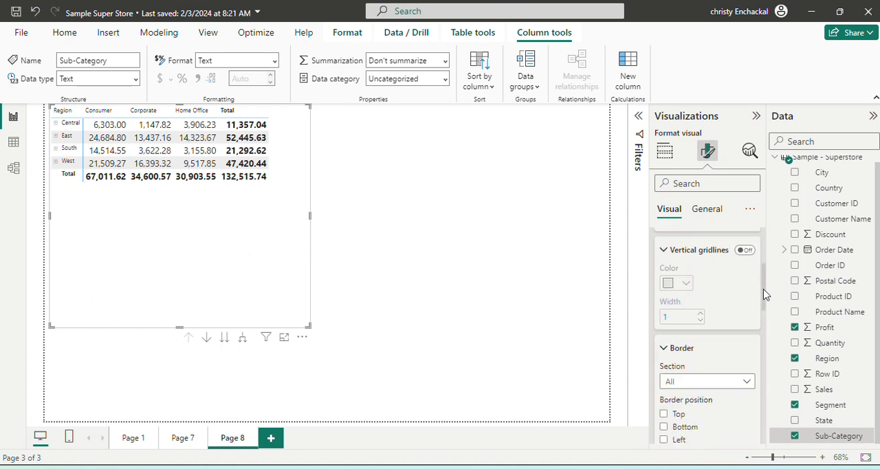
left_click(664, 264)
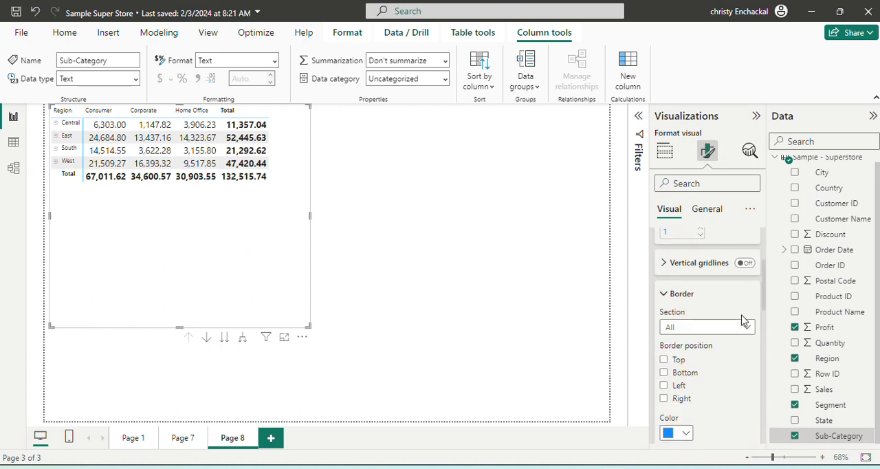
left_click(677, 297)
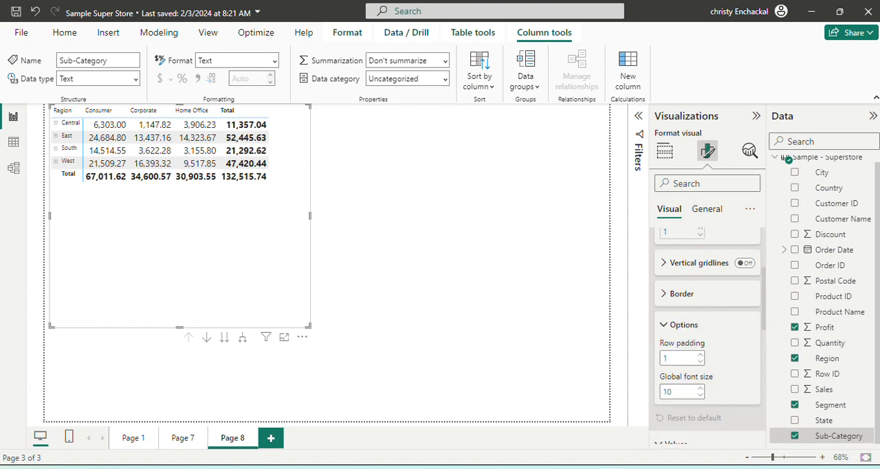
scroll(708, 323, "up", 3)
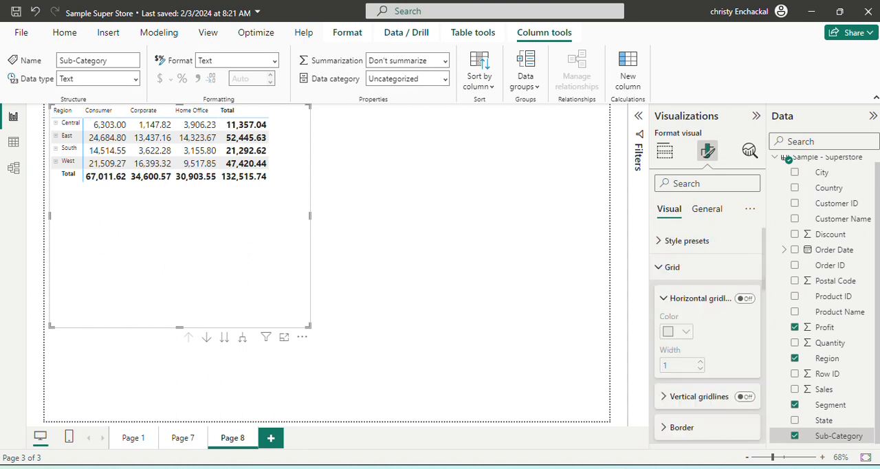
left_click(664, 301)
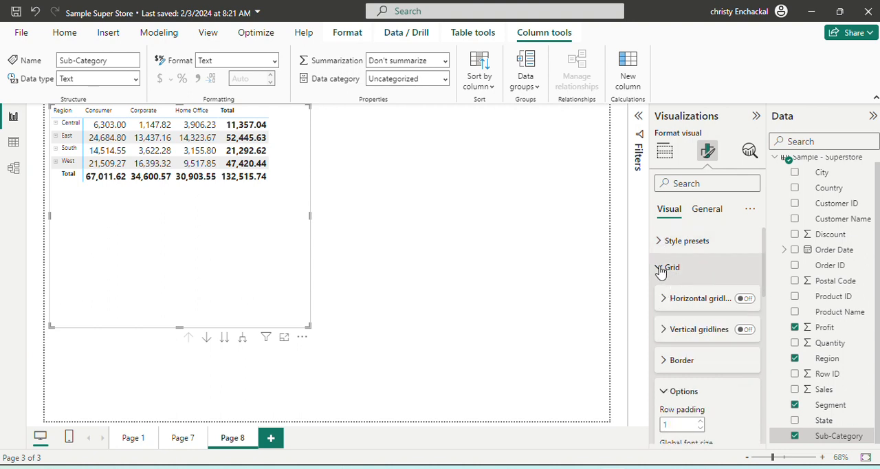
left_click(662, 269)
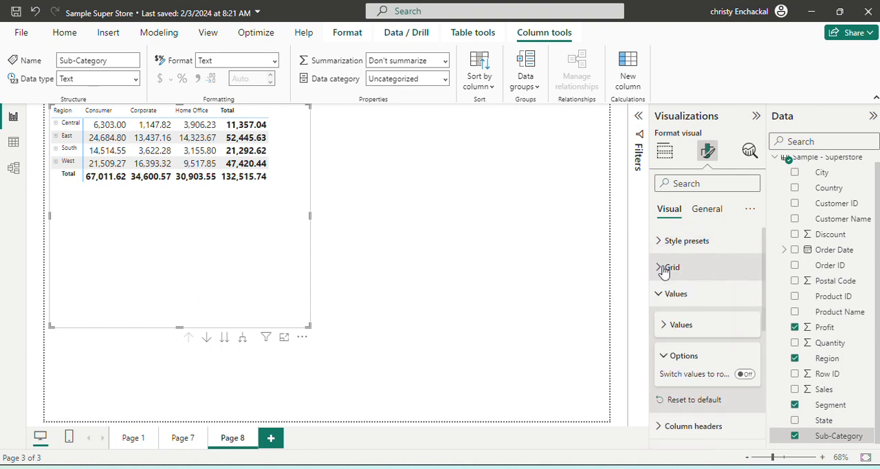
left_click(666, 358)
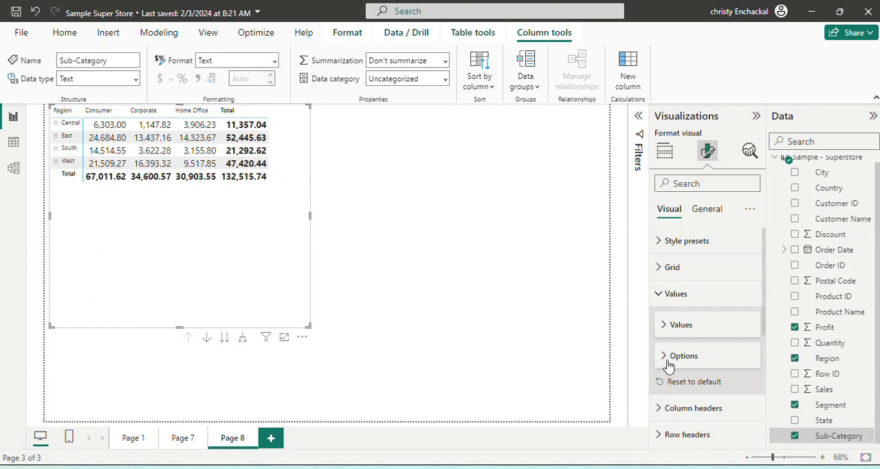
- Set the font size of the matrix's column headers to 20
left_click(664, 411)
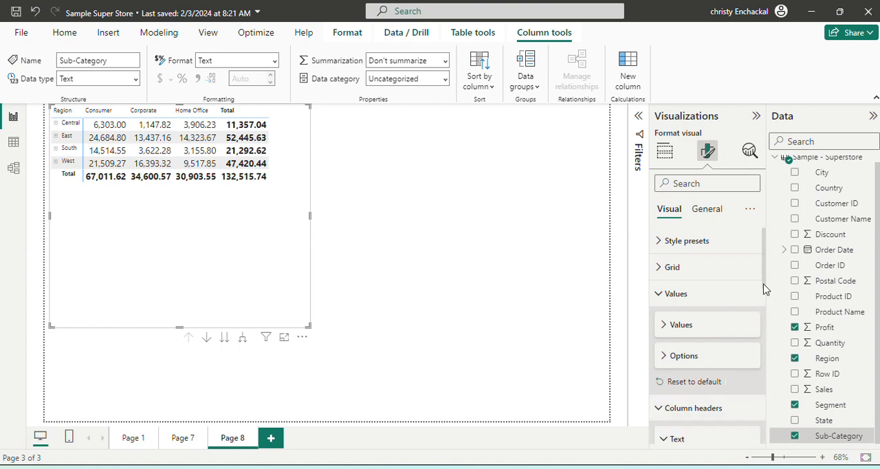
scroll(767, 295, "down", 1)
scroll(767, 295, "down", 1)
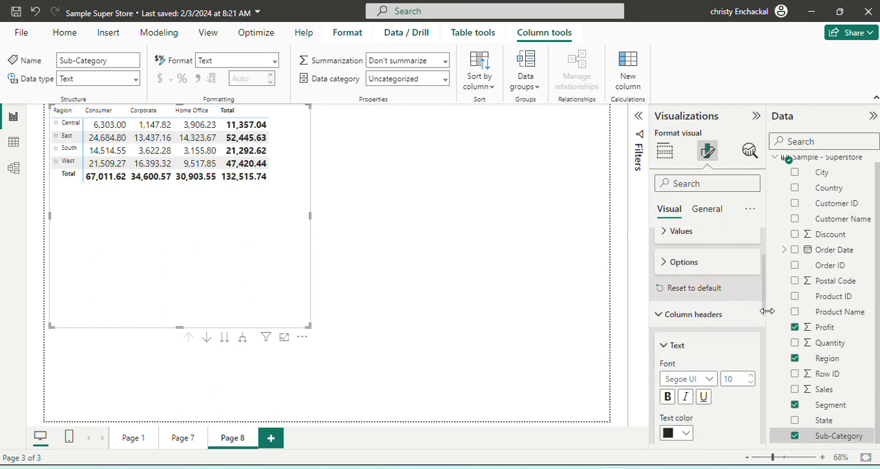
left_click(736, 377)
type("2")
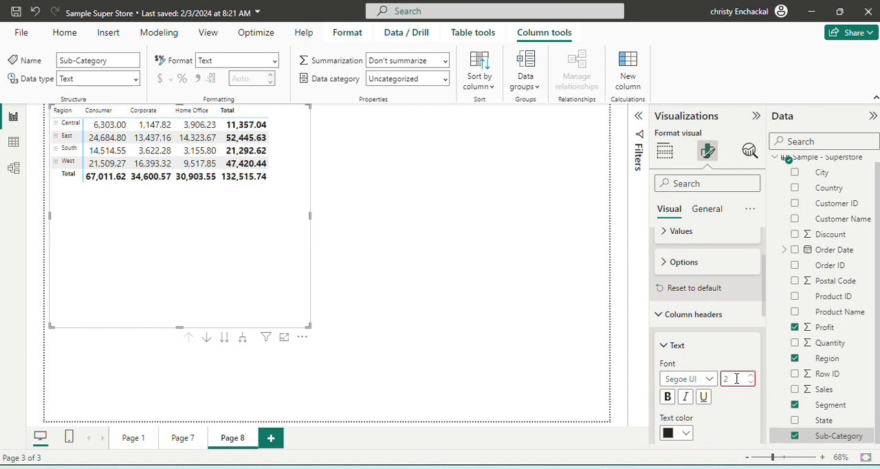
type("0")
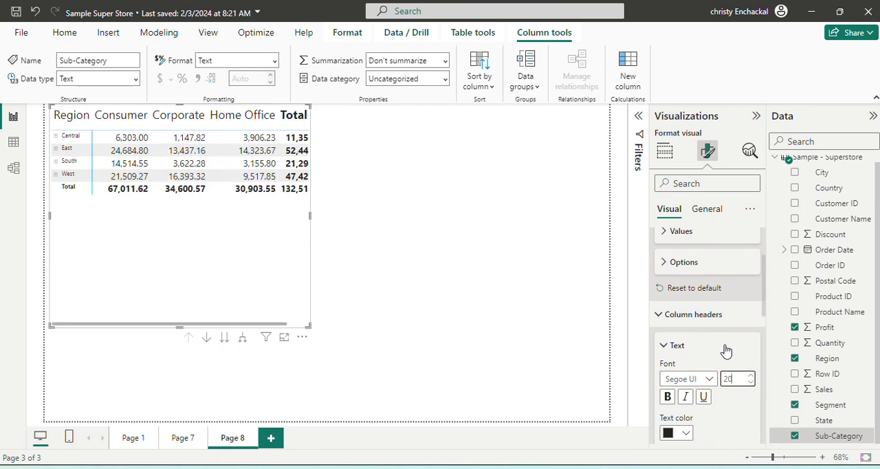
left_click(674, 347)
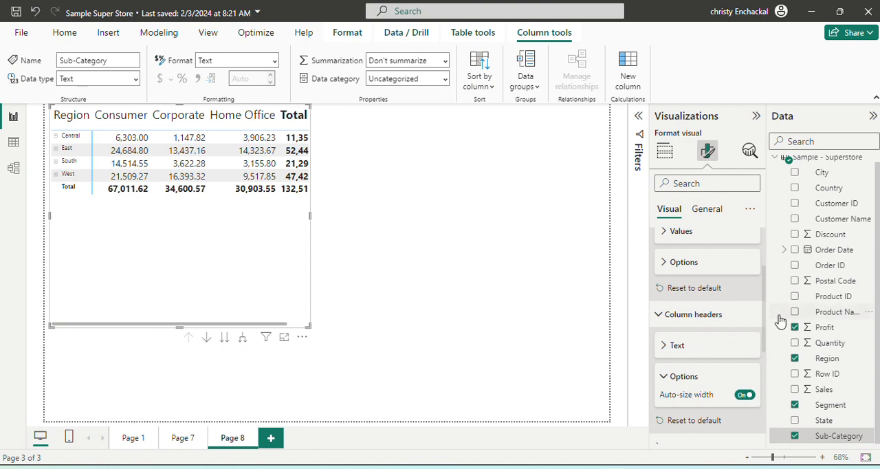
- Set the font size of the matrix's row headers to 20
left_click_drag(768, 322, 769, 378)
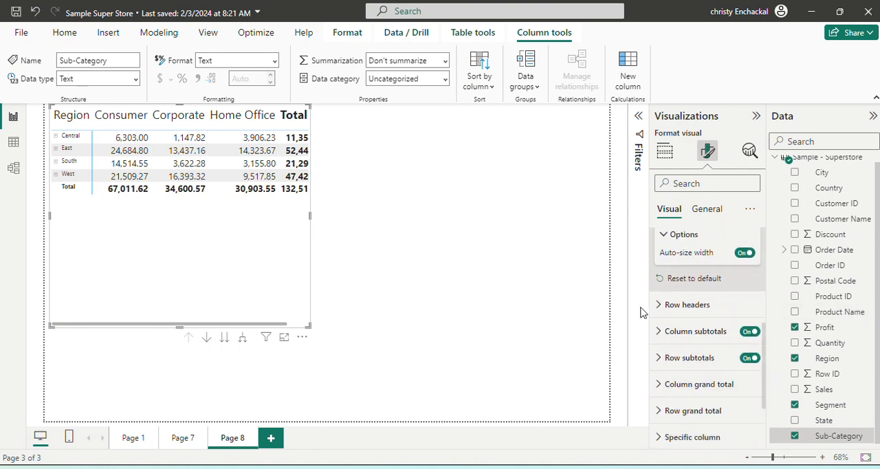
left_click(670, 306)
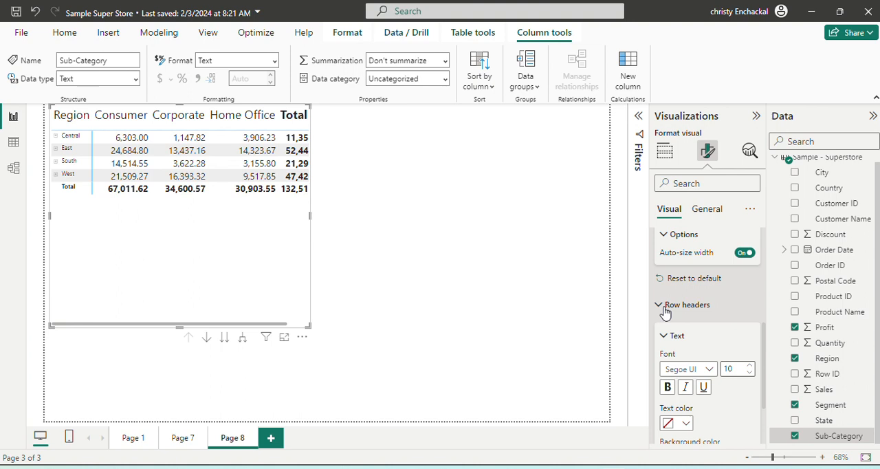
left_click(730, 369)
type("2")
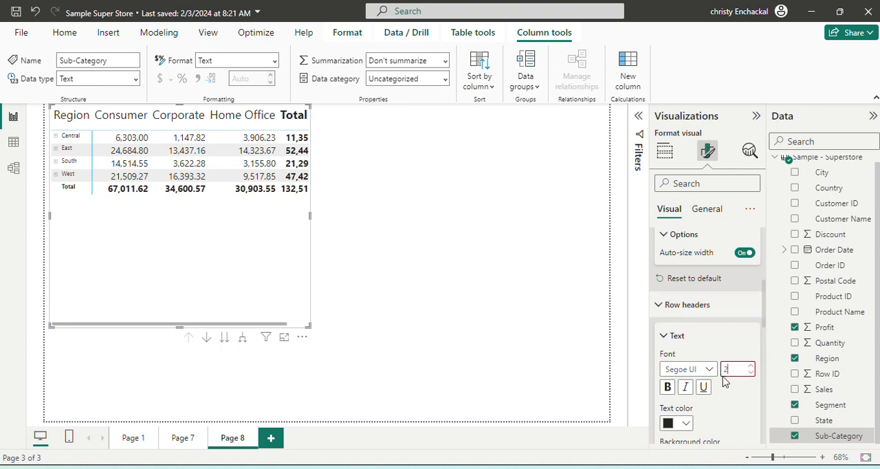
type("0")
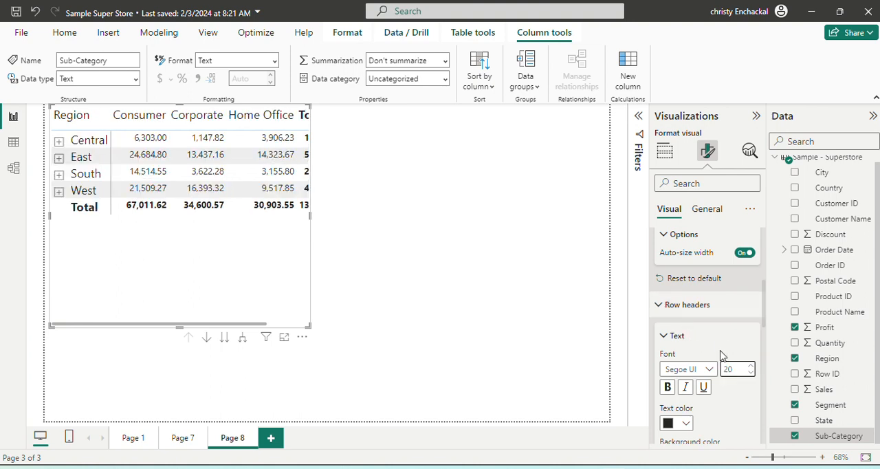
left_click(732, 342)
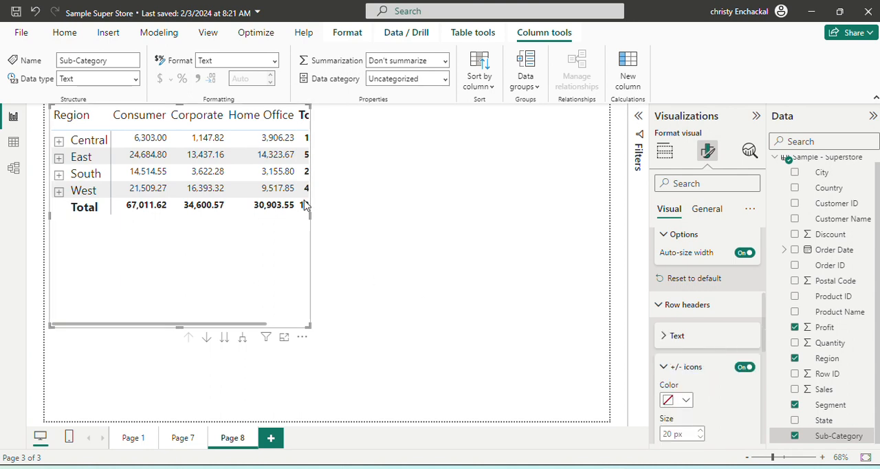
- Enlarge the matrix to fit its Total column and reach the page's lower edge, with the Central region expanded into its sub-categories
left_click_drag(309, 215, 413, 217)
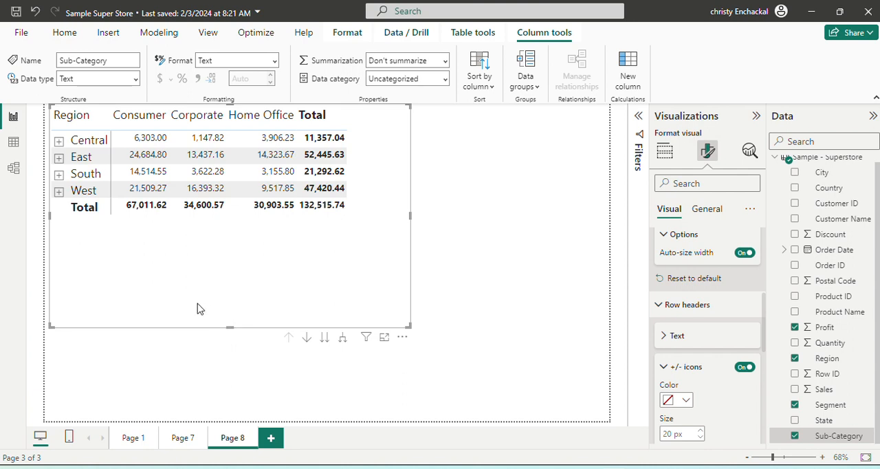
left_click(664, 152)
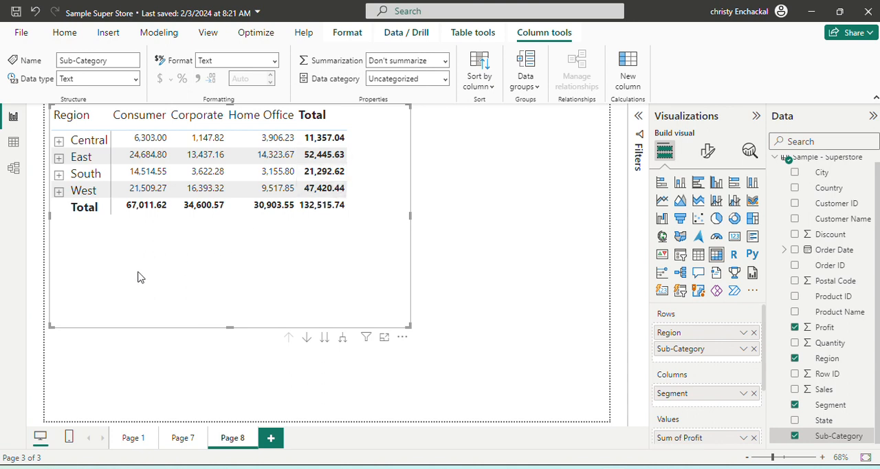
left_click(59, 142)
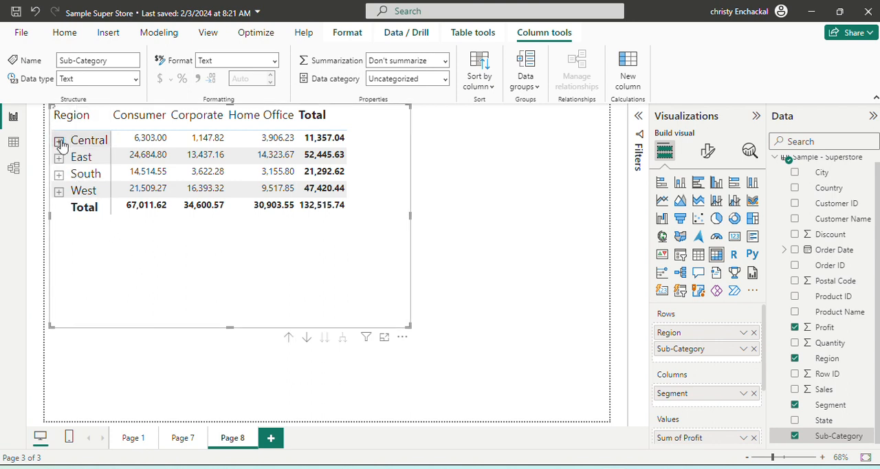
left_click(59, 141)
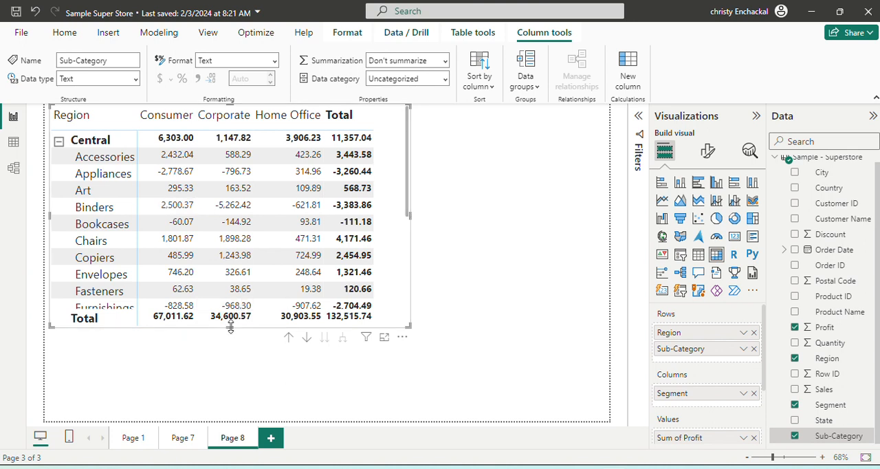
left_click_drag(231, 327, 232, 462)
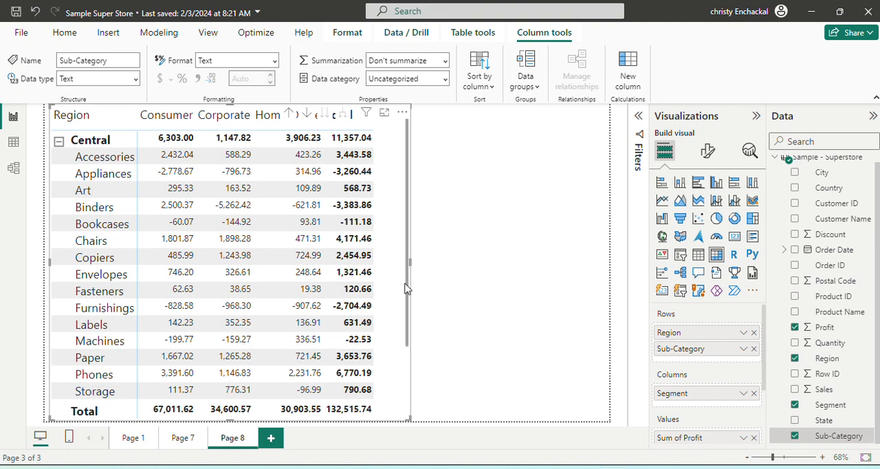
- Collapse the Central region and expand East to examine its sub-category profits across the segments
left_click_drag(407, 291, 425, 102)
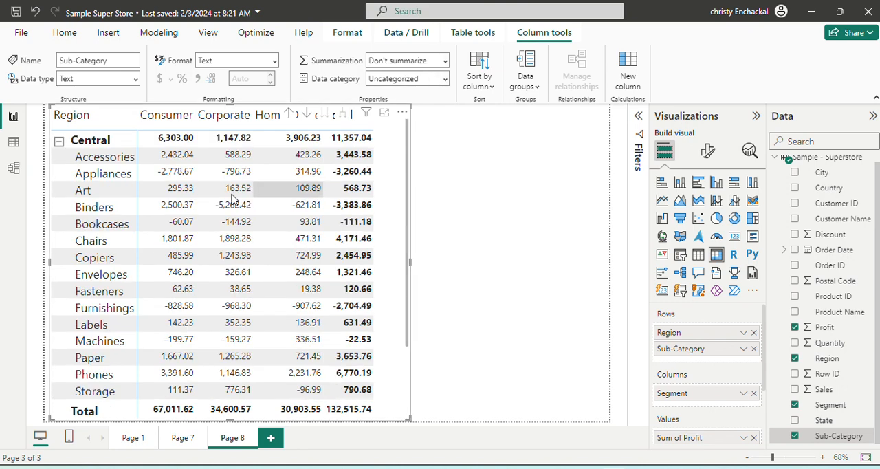
left_click(60, 144)
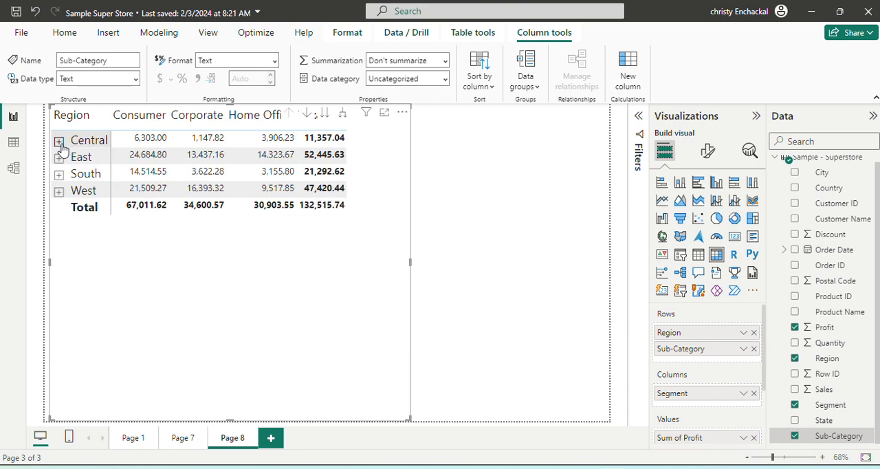
left_click(60, 158)
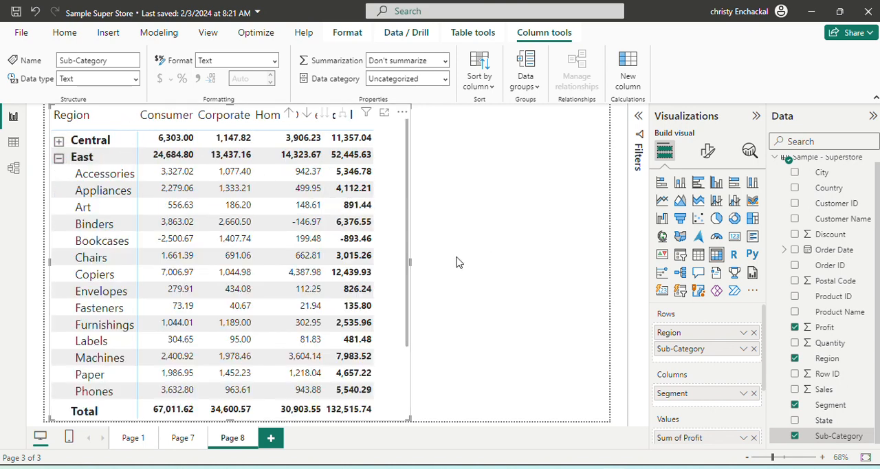
left_click_drag(406, 226, 414, 134)
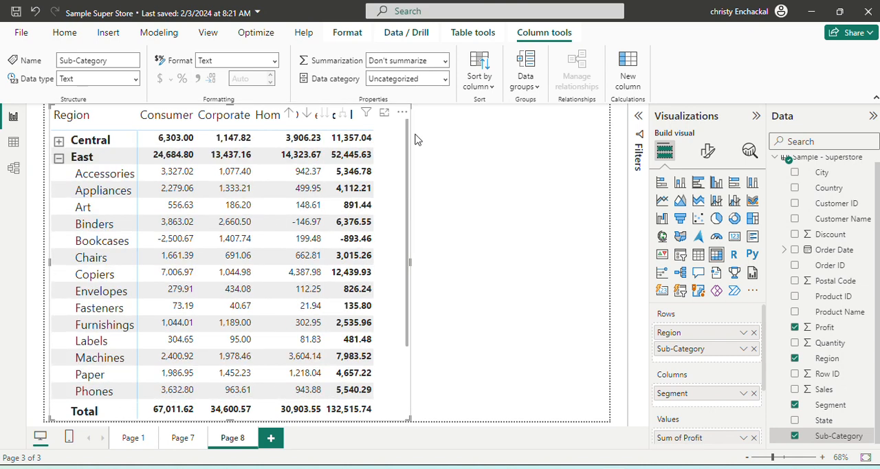
left_click(59, 159)
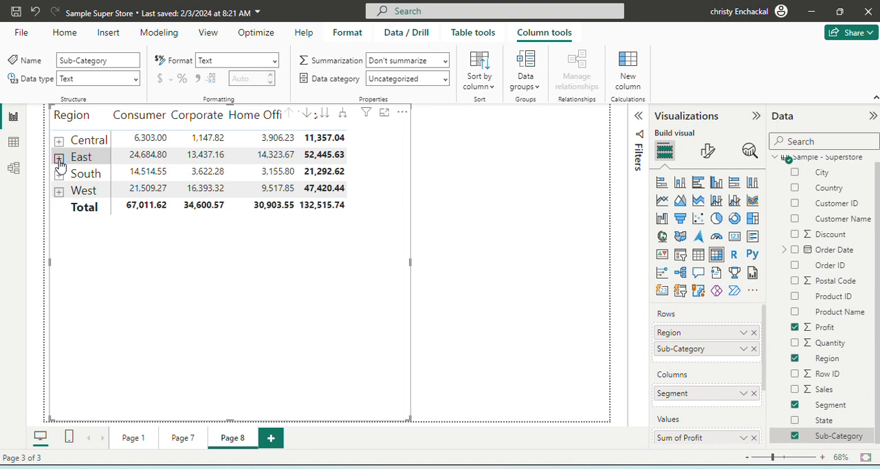
left_click(60, 158)
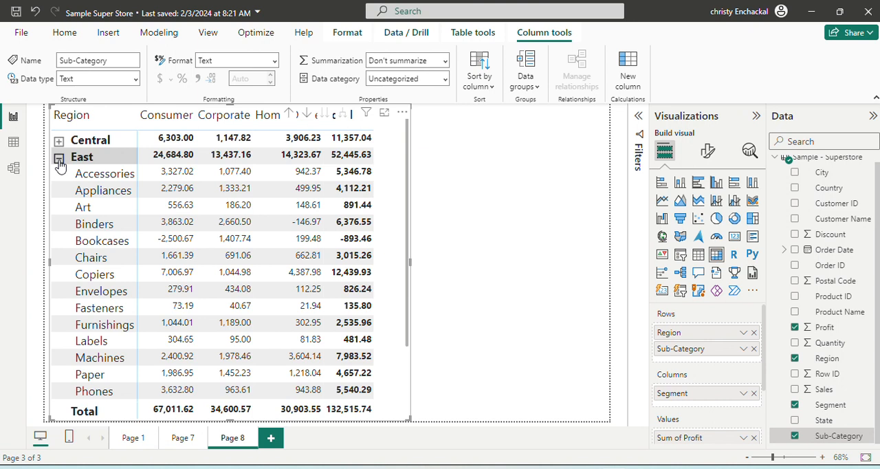
- Collapse the East region and shorten the matrix to just below its Total row
left_click(59, 158)
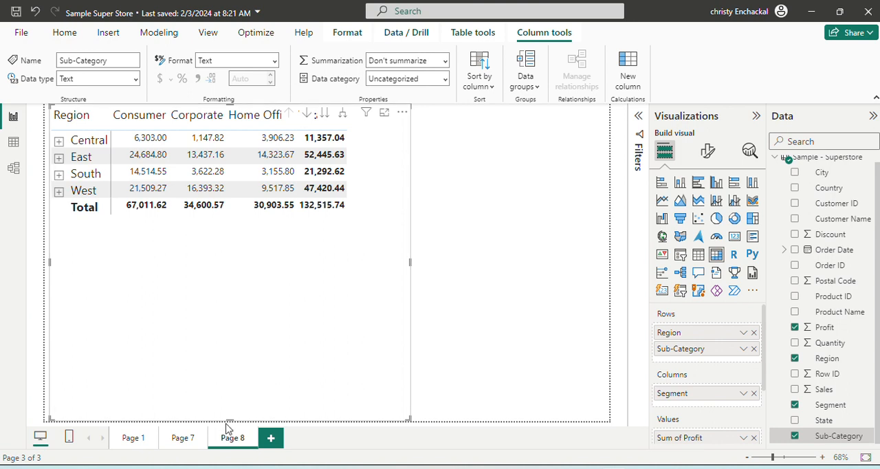
left_click_drag(233, 418, 298, 257)
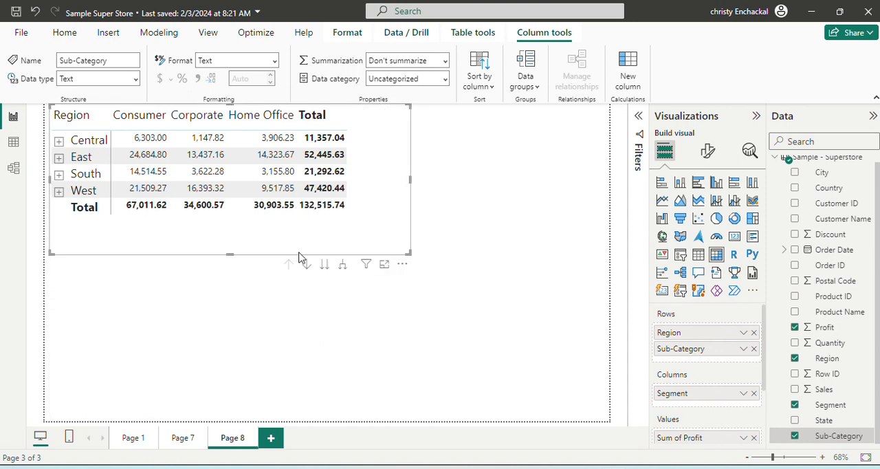